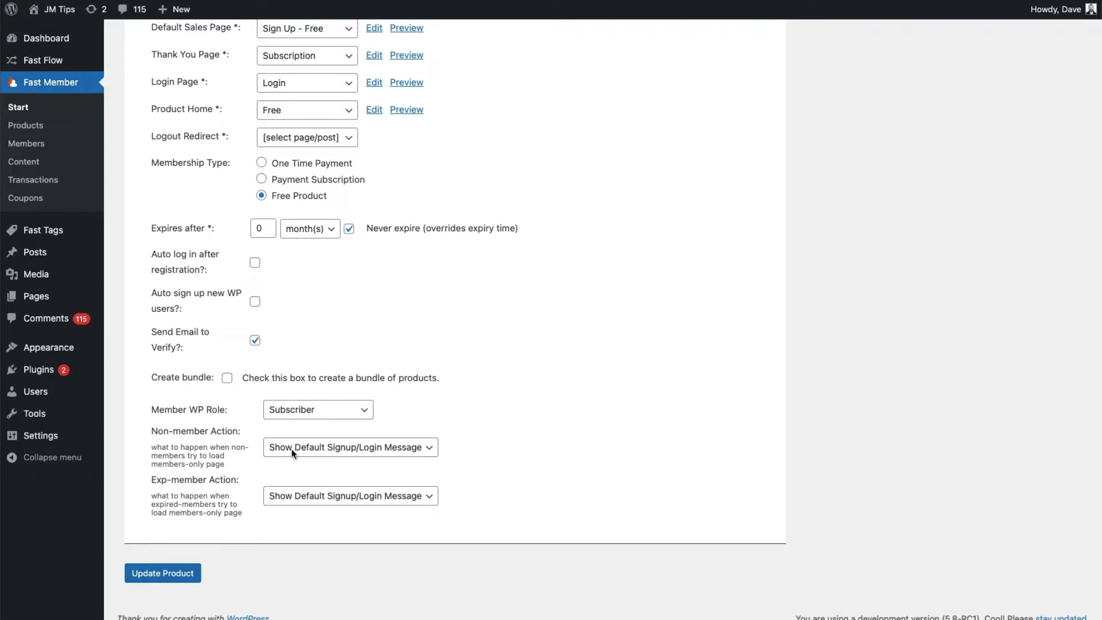
Step: Open the protected content settings for the Free product
{"action": "left_click", "coordinate": [356, 450]}
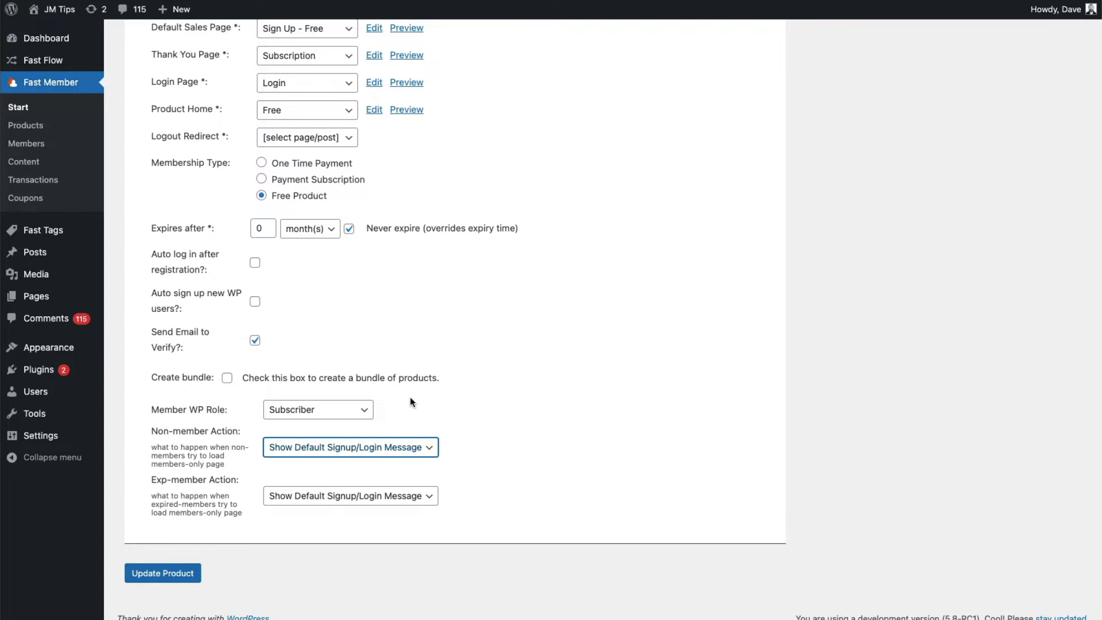
{"action": "left_click", "coordinate": [23, 164]}
{"action": "left_click", "coordinate": [214, 73]}
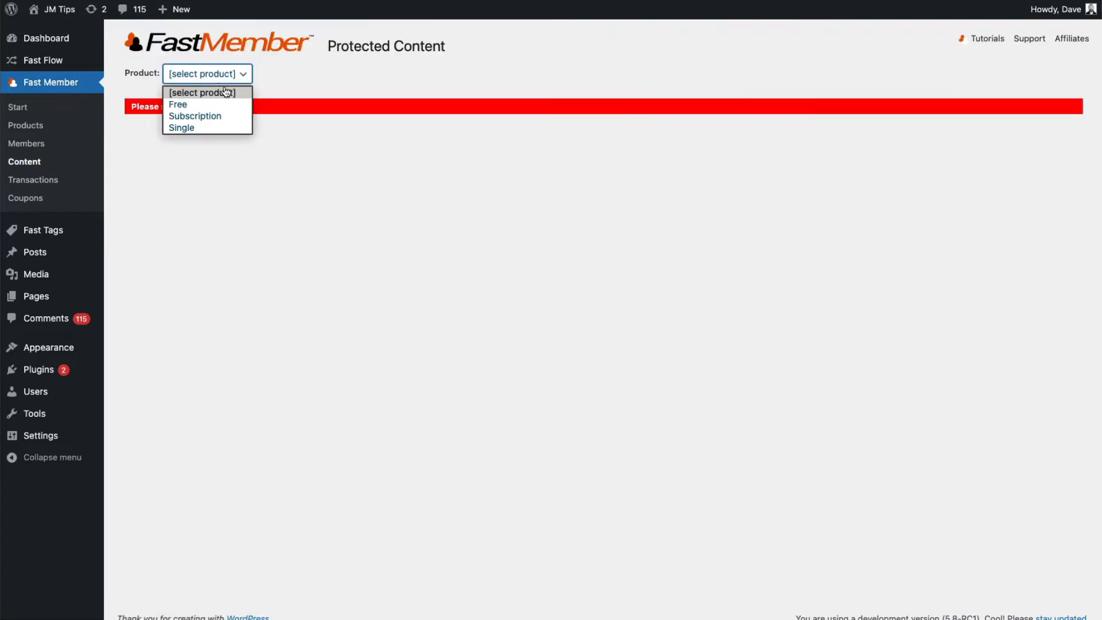
{"action": "left_click", "coordinate": [185, 102]}
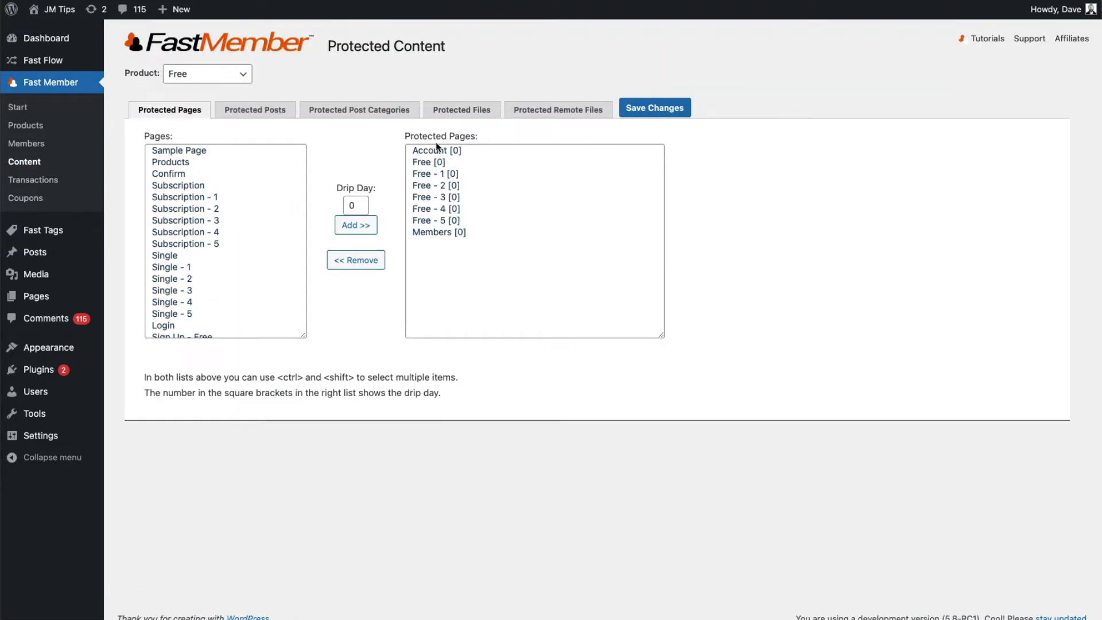
Step: Preview the Free - 1 protected page in an InPrivate window and return to the Free product's edit page
{"action": "left_click", "coordinate": [429, 178]}
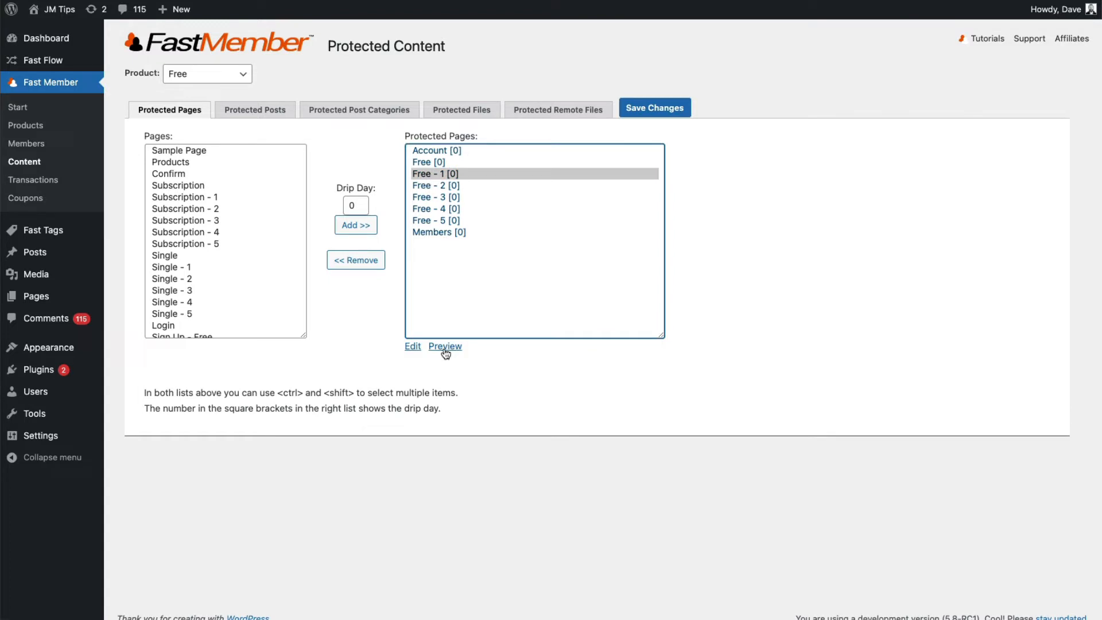
{"action": "right_click", "coordinate": [446, 348]}
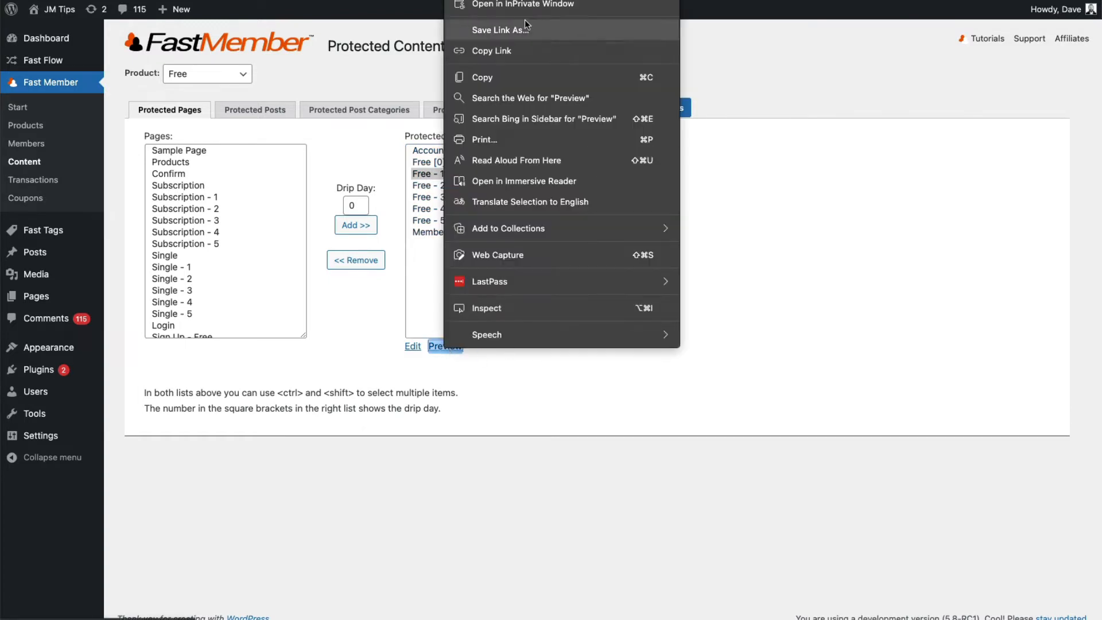
{"action": "left_click", "coordinate": [506, 6]}
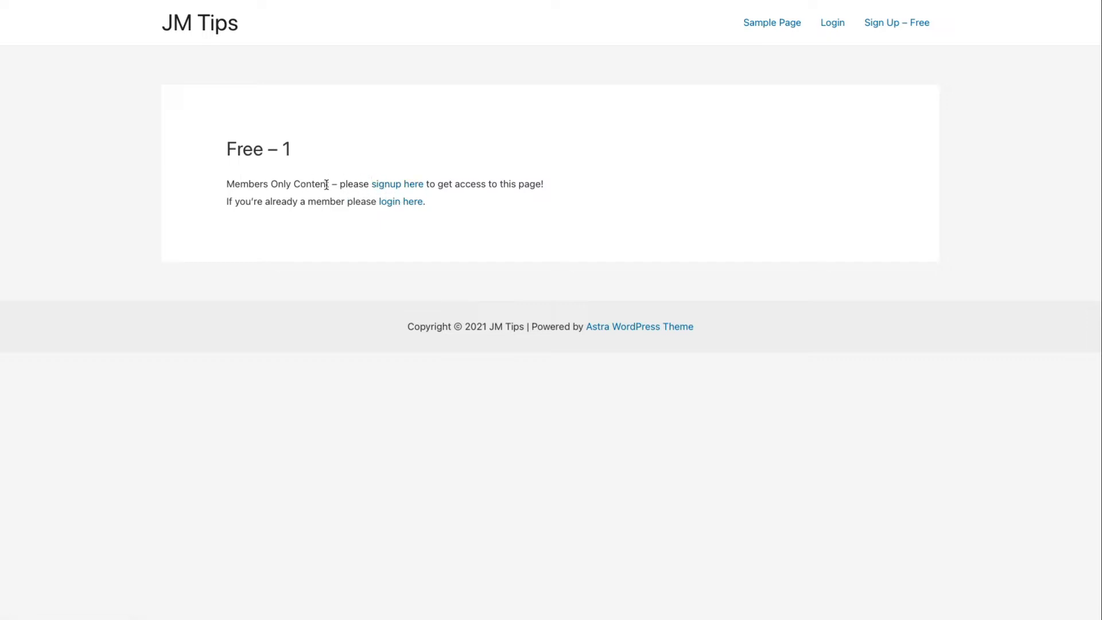
{"action": "key", "text": "super+w"}
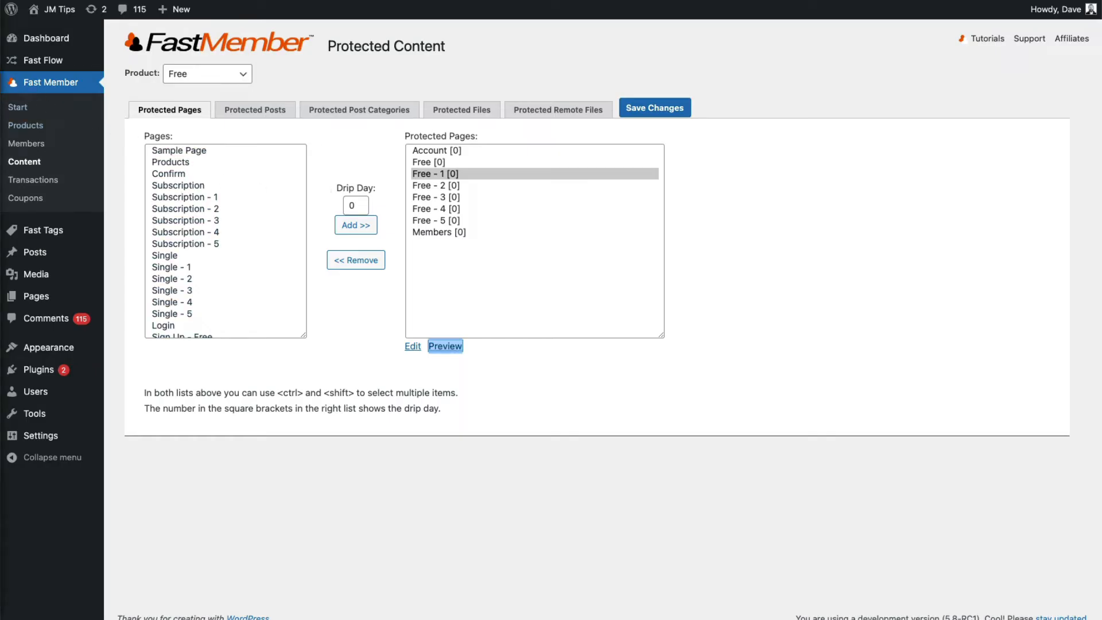
{"action": "mouse_move", "coordinate": [2, 115]}
{"action": "left_click", "coordinate": [57, 35]}
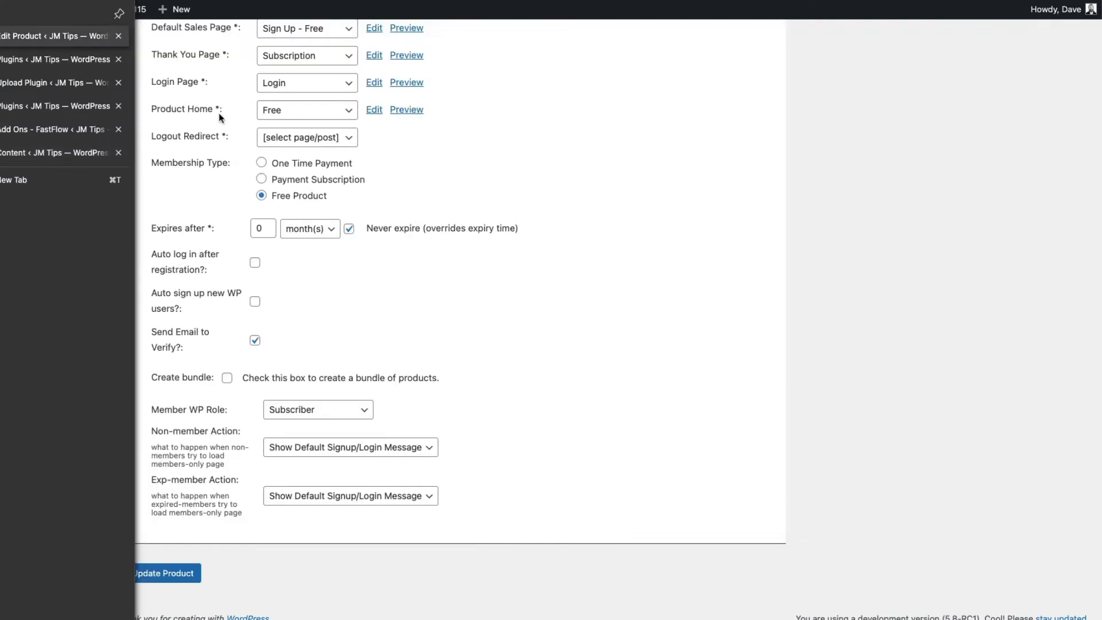
Step: Try Redirect to Login Page and Redirect to Sales Page as the Free product's Non-member Action
{"action": "left_click", "coordinate": [347, 452]}
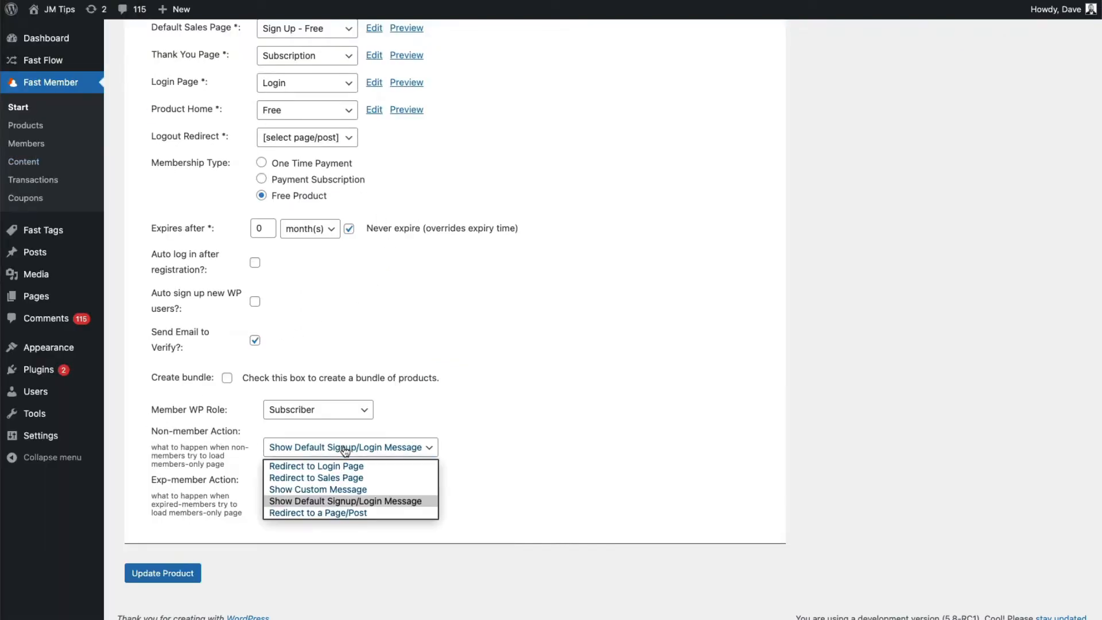
{"action": "left_click", "coordinate": [349, 466]}
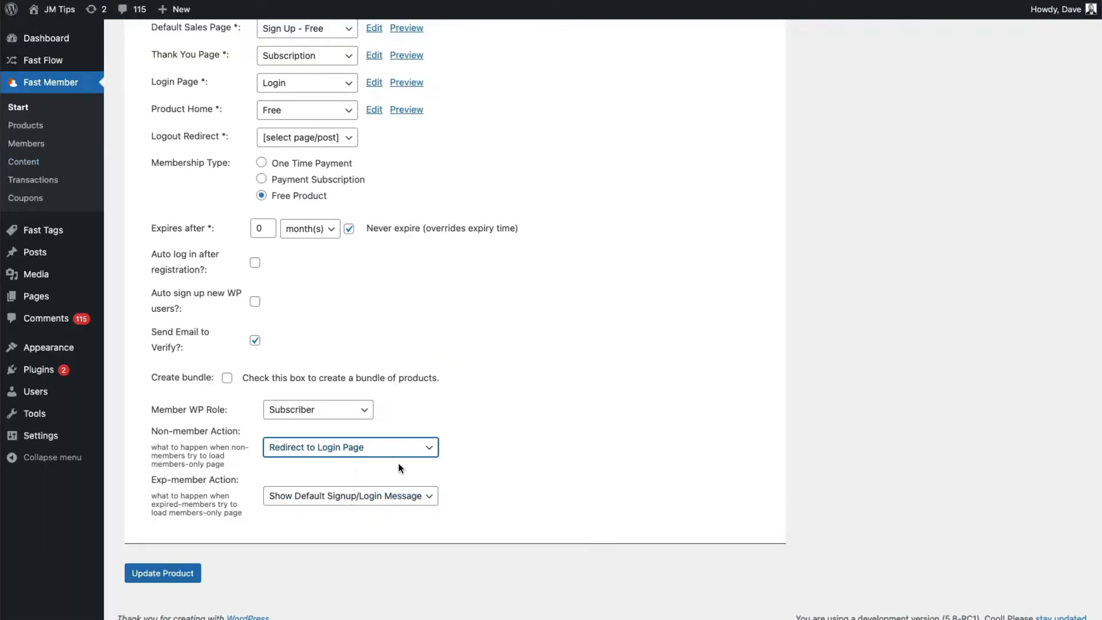
{"action": "left_click", "coordinate": [391, 454]}
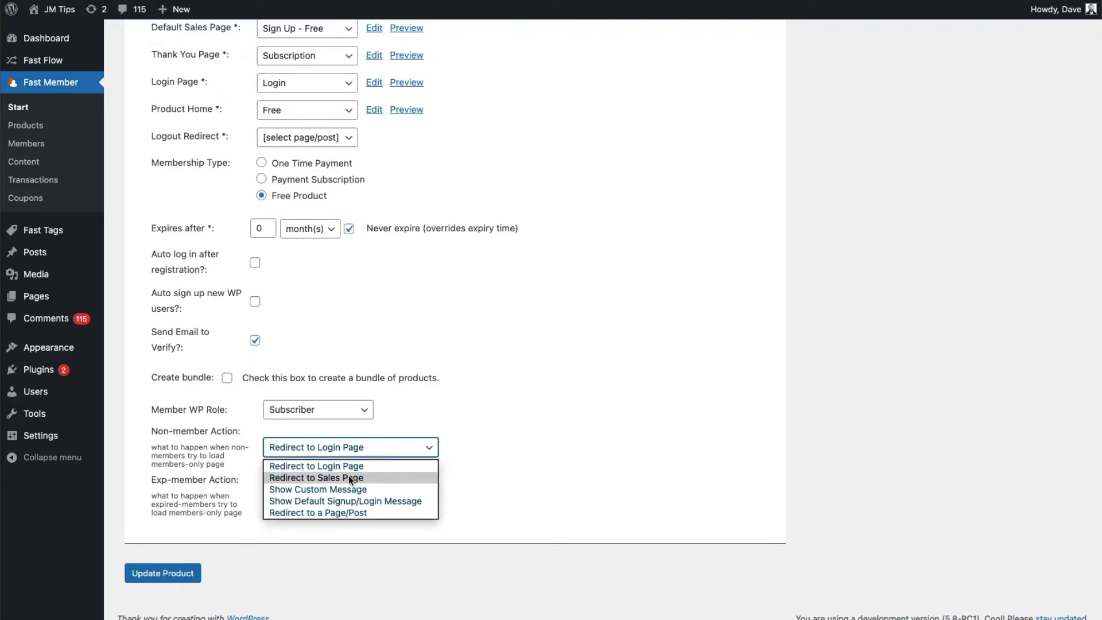
{"action": "left_click", "coordinate": [349, 478]}
Step: Try Show Custom Message as the Non-member Action and check its message editor in text and visual modes
{"action": "left_click", "coordinate": [385, 454]}
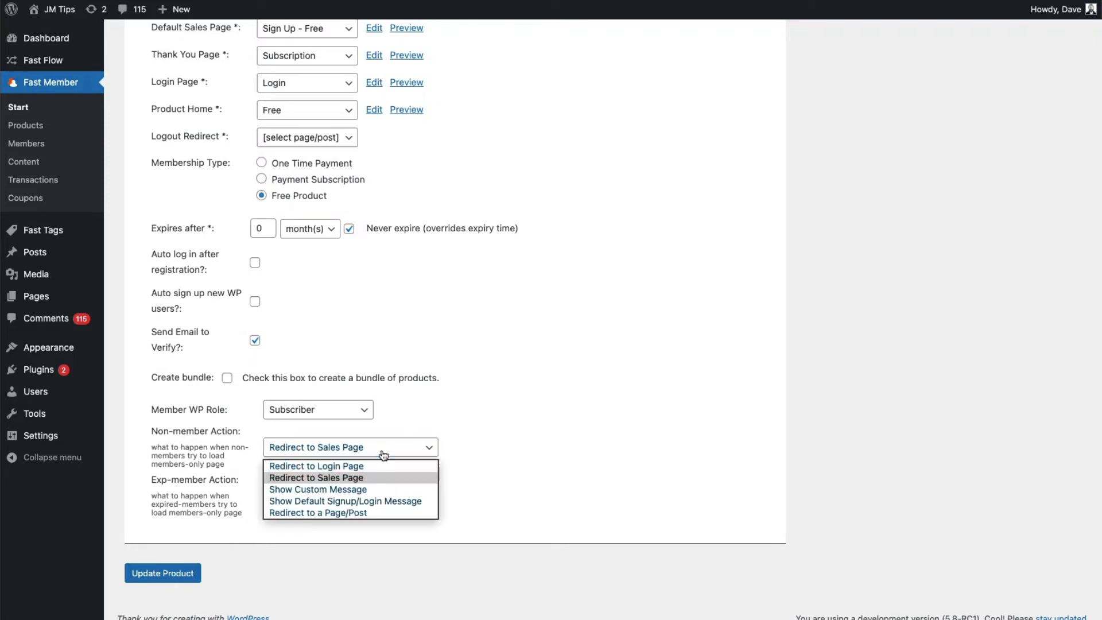
{"action": "left_click", "coordinate": [322, 490]}
{"action": "scroll", "coordinate": [367, 486], "scroll_direction": "down", "scroll_amount": 3}
{"action": "left_click", "coordinate": [313, 438]}
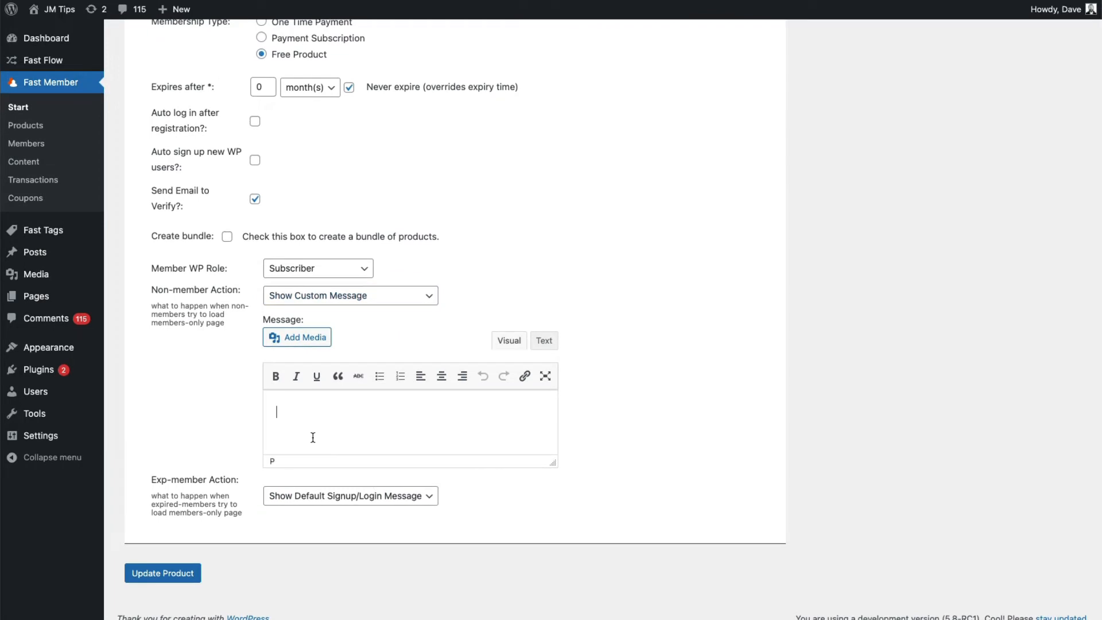
{"action": "left_click", "coordinate": [544, 340]}
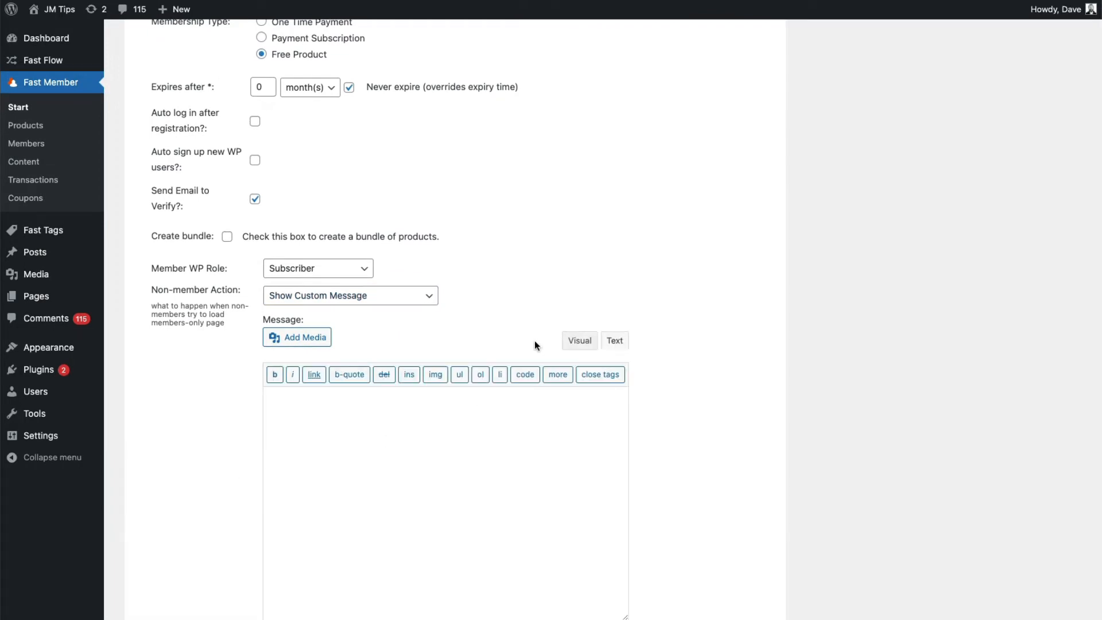
{"action": "left_click", "coordinate": [571, 341]}
Step: Try Redirect to a Page/Post as the Non-member Action and browse the available target pages
{"action": "left_click", "coordinate": [390, 295]}
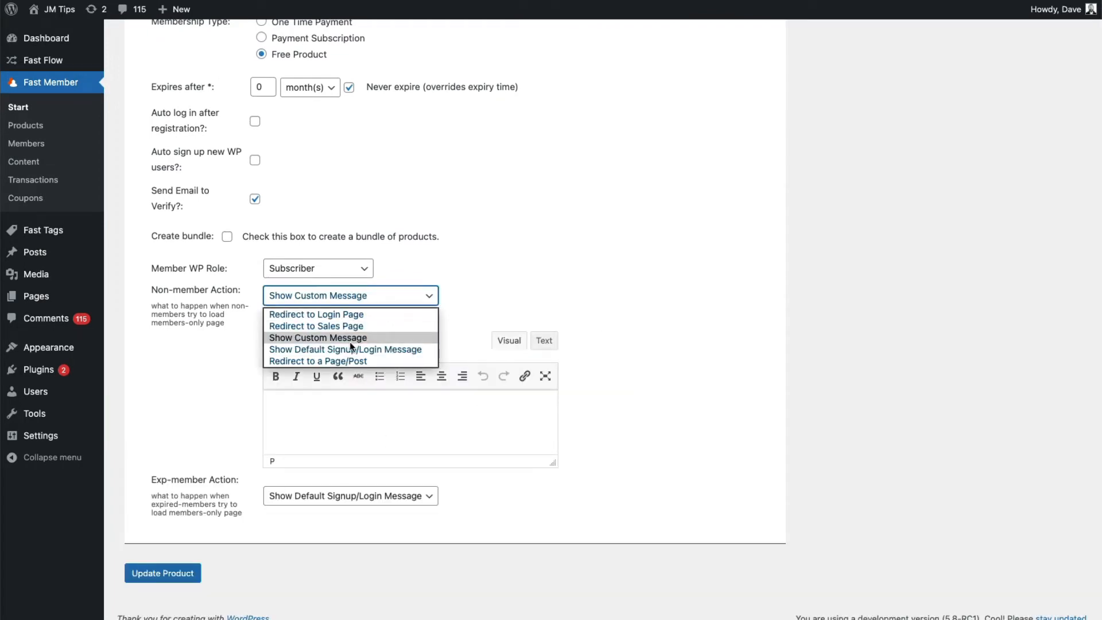
{"action": "left_click", "coordinate": [325, 361]}
{"action": "left_click", "coordinate": [396, 459]}
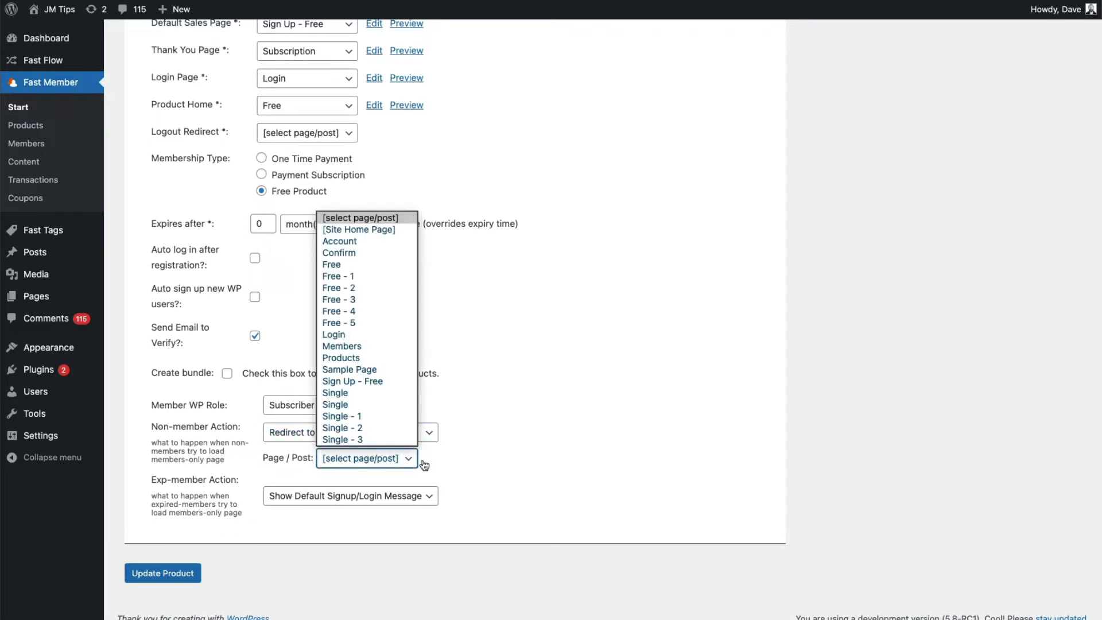
{"action": "scroll", "coordinate": [382, 390], "scroll_direction": "down", "scroll_amount": 3}
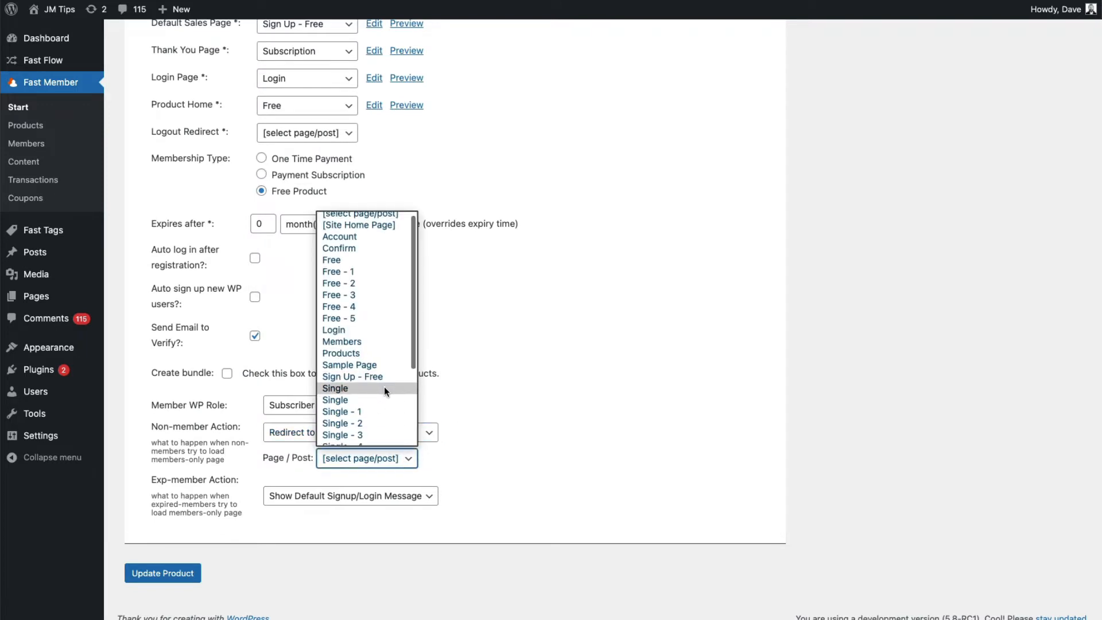
{"action": "scroll", "coordinate": [384, 391], "scroll_direction": "down", "scroll_amount": 1}
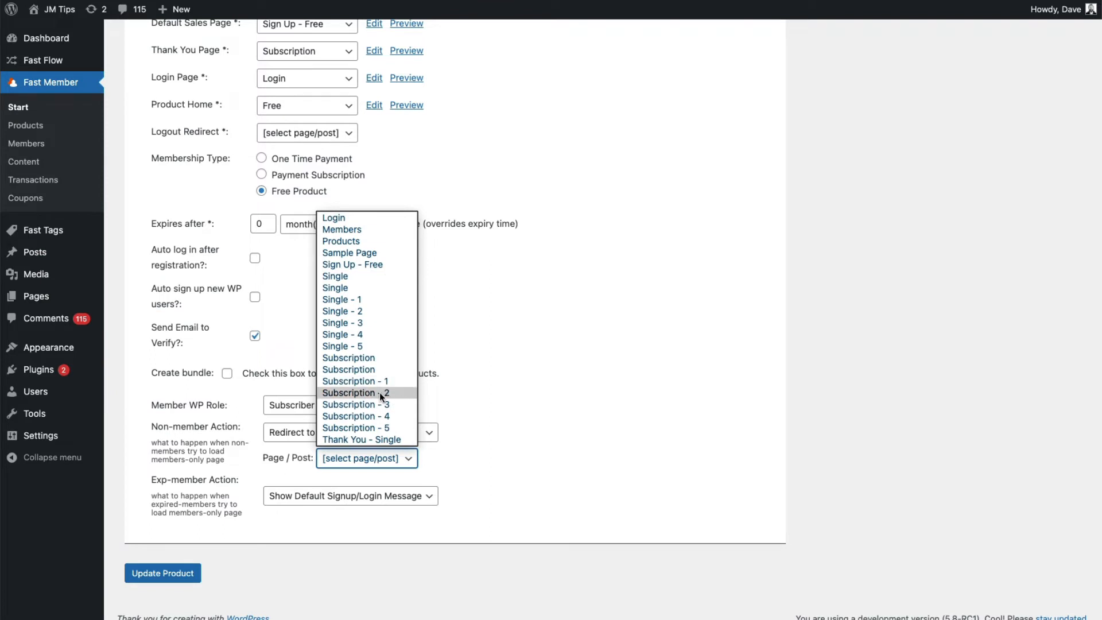
{"action": "scroll", "coordinate": [373, 367], "scroll_direction": "up", "scroll_amount": 5}
{"action": "left_click", "coordinate": [514, 408]}
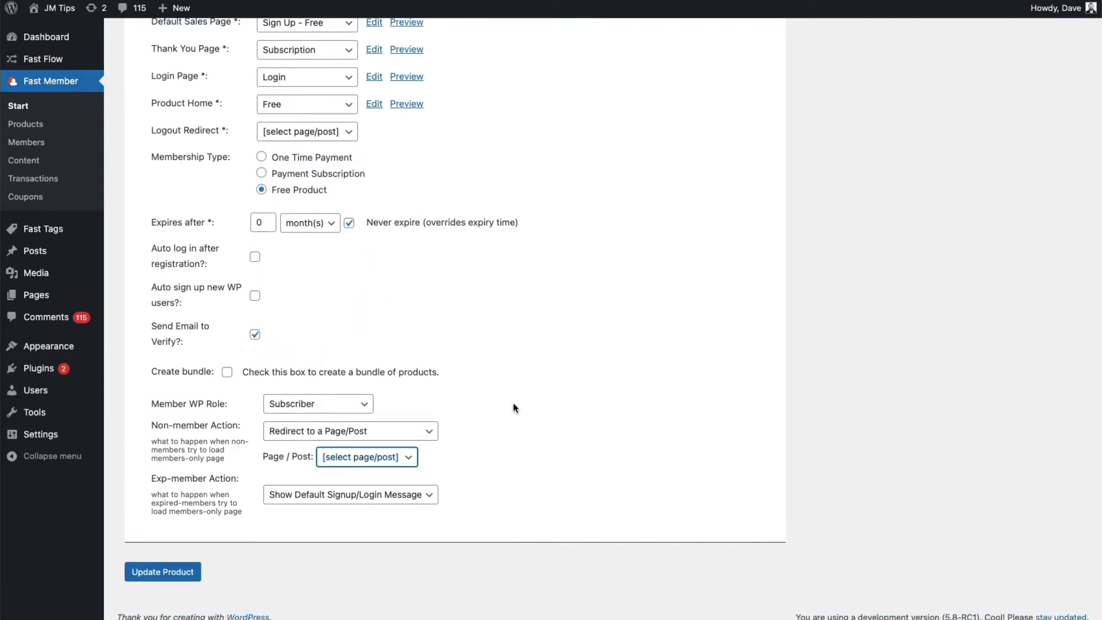
Step: Set the Non-member Action to Redirect to Sales Page, update the product, and reload the Free - 1 page to test it
{"action": "left_click", "coordinate": [356, 432]}
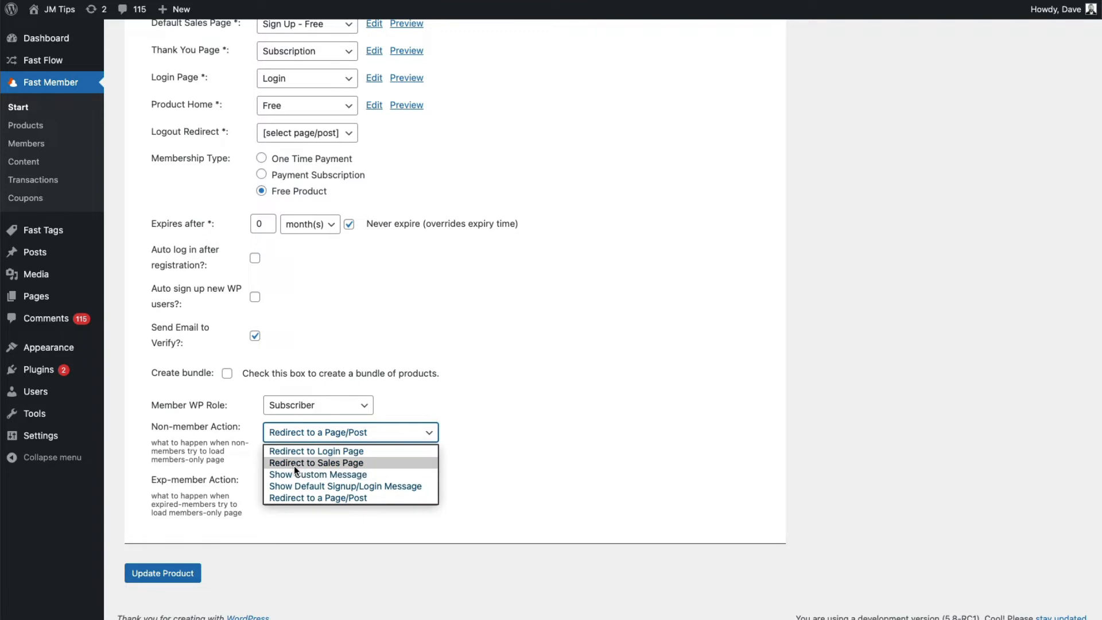
{"action": "left_click", "coordinate": [294, 464]}
{"action": "left_click", "coordinate": [183, 572]}
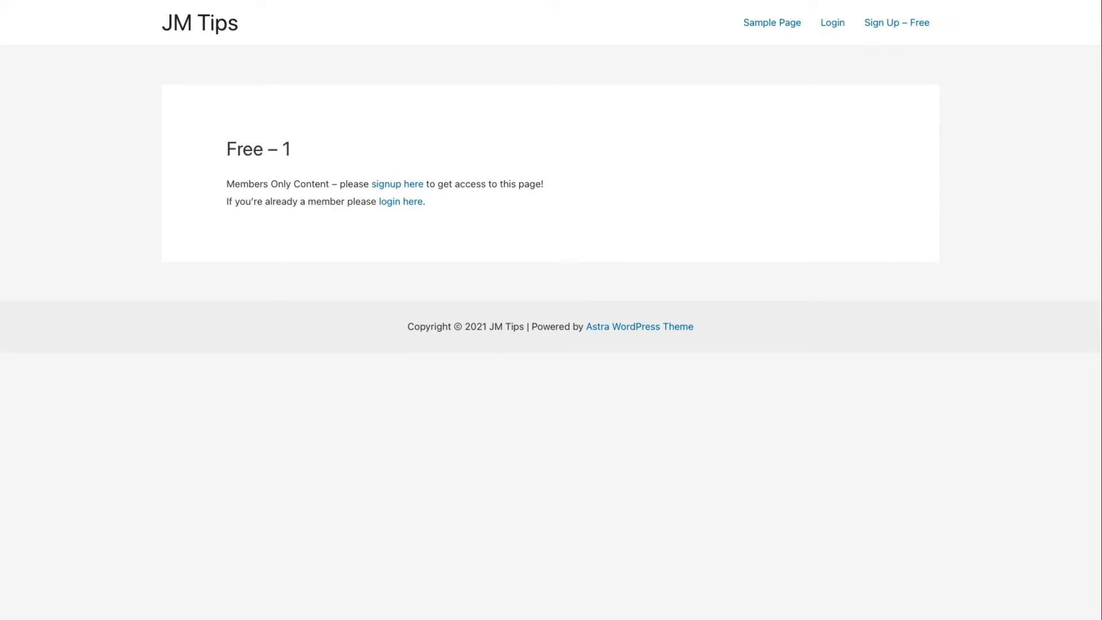
{"action": "key", "text": "super+r"}
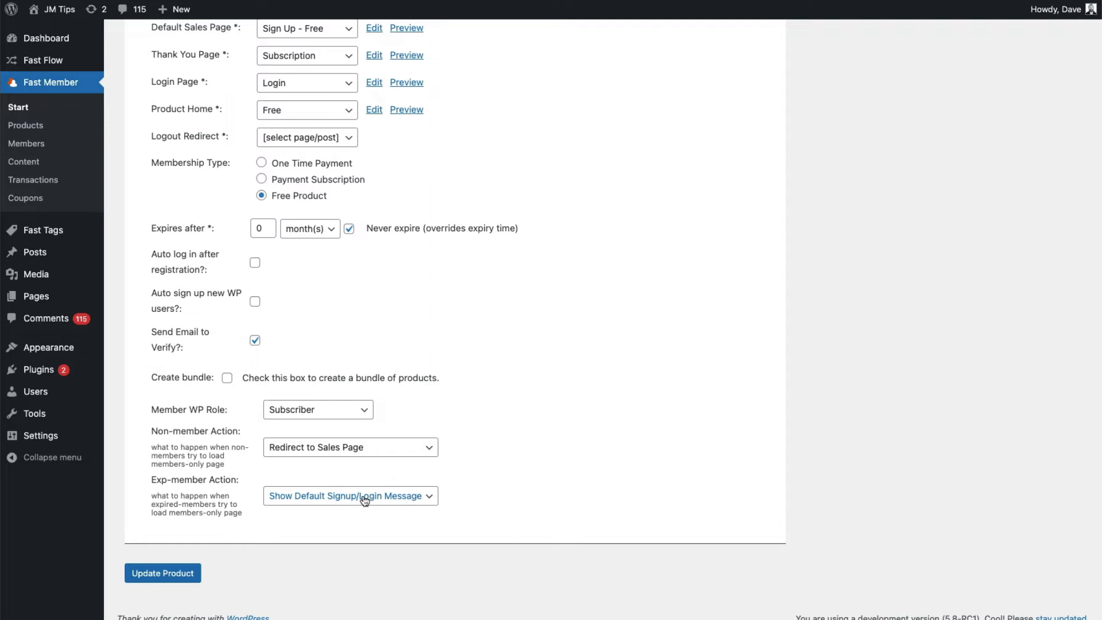
Step: Review the options available for the Exp-member Action without changing it
{"action": "left_click", "coordinate": [328, 499]}
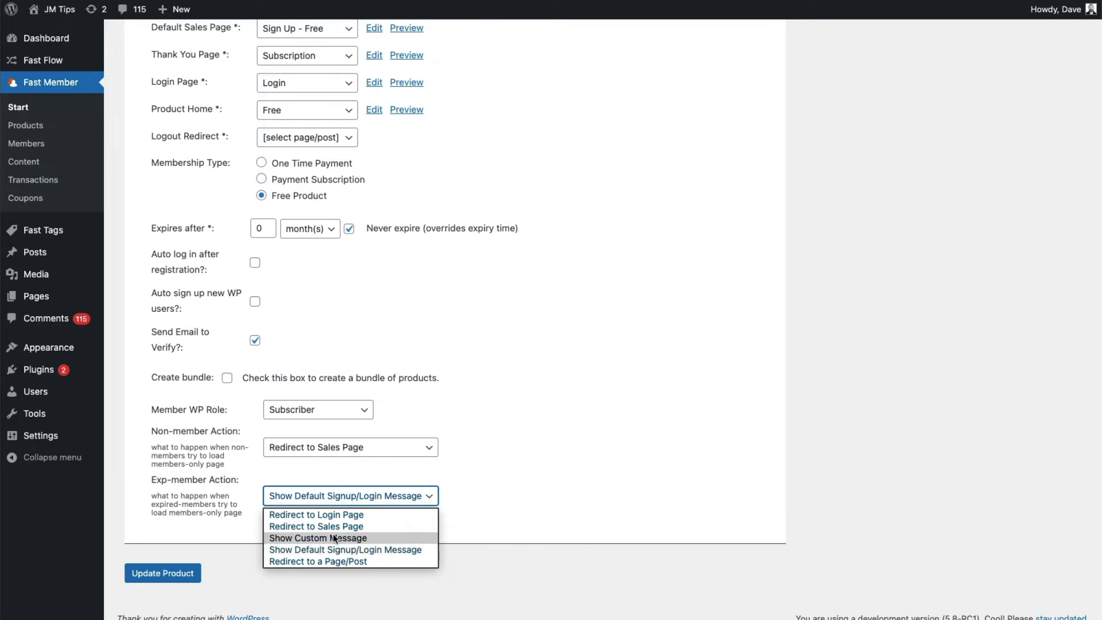
{"action": "left_click", "coordinate": [514, 475]}
Step: Move the Free product to the end of the Products List, below Single
{"action": "scroll", "coordinate": [215, 183], "scroll_direction": "up", "scroll_amount": 3}
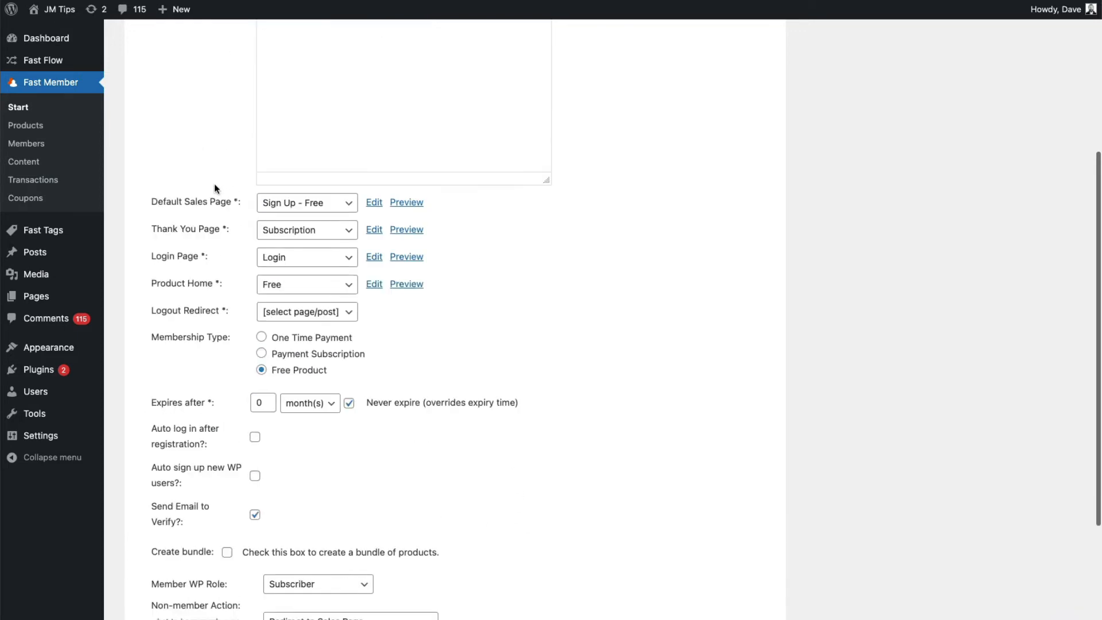
{"action": "scroll", "coordinate": [215, 188], "scroll_direction": "up", "scroll_amount": 4}
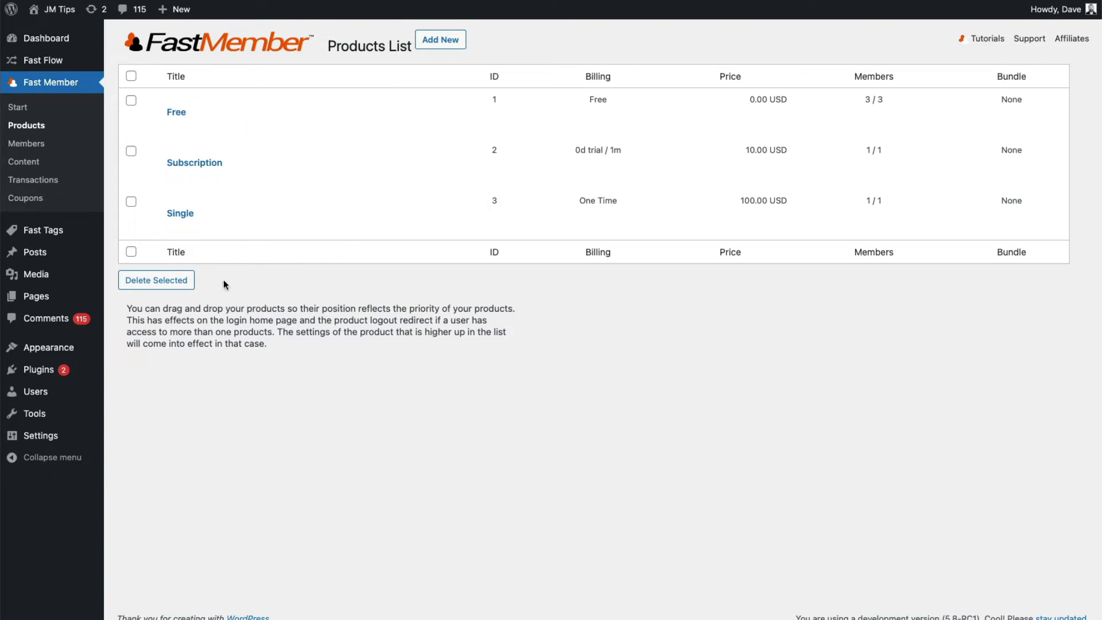
{"action": "left_click_drag", "start_coordinate": [217, 105], "coordinate": [214, 178]}
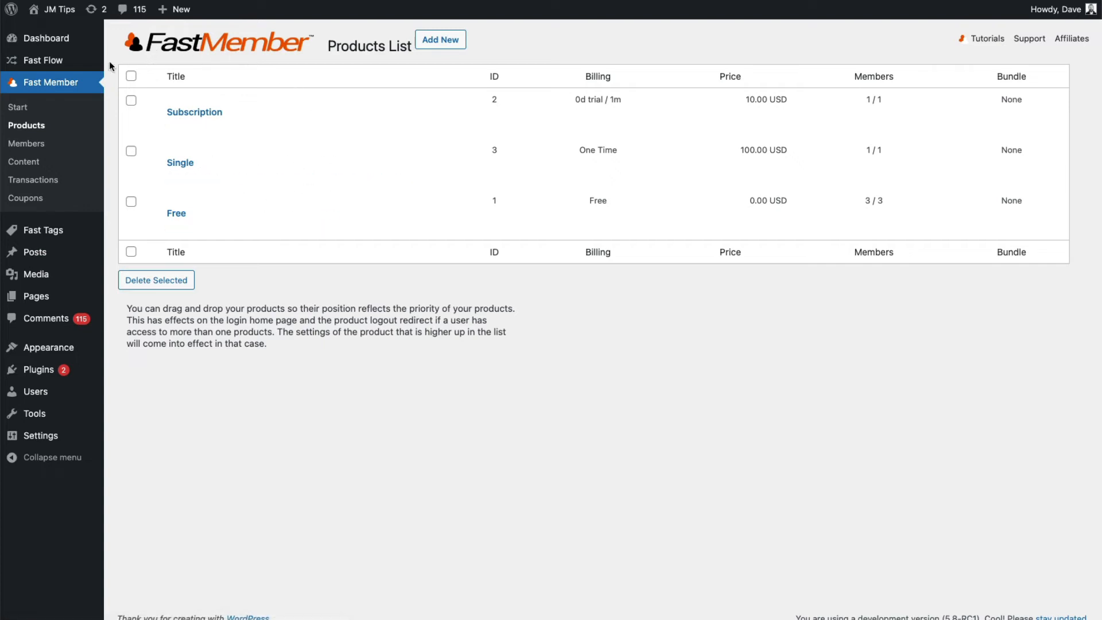
Step: Open the Fast Flow settings and expand the Fast Member section
{"action": "mouse_move", "coordinate": [37, 64]}
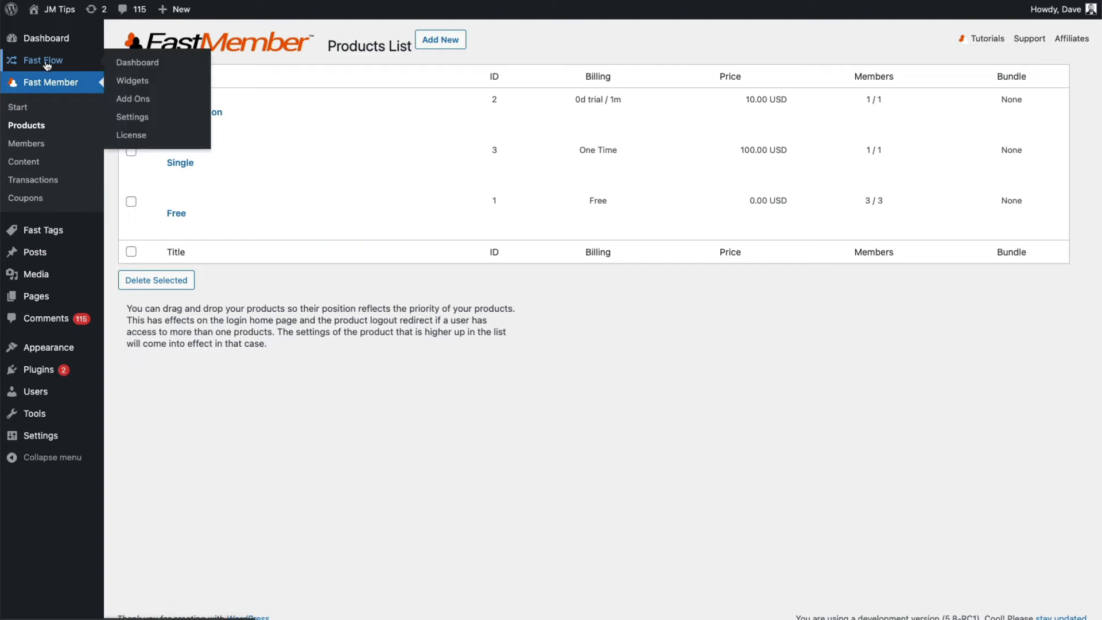
{"action": "left_click", "coordinate": [136, 122]}
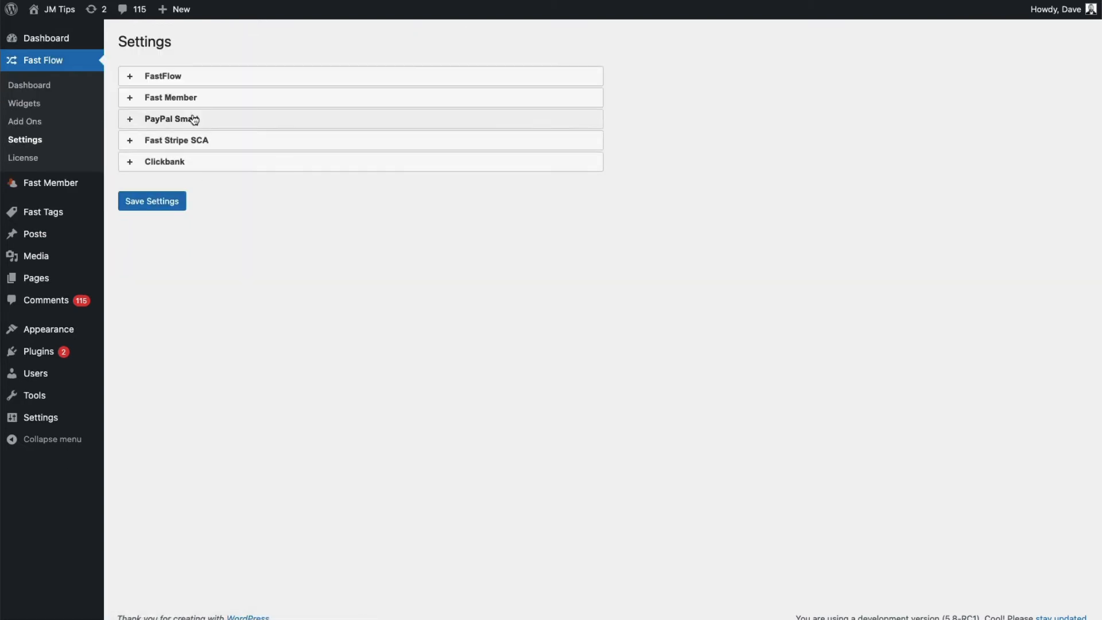
{"action": "left_click", "coordinate": [194, 100]}
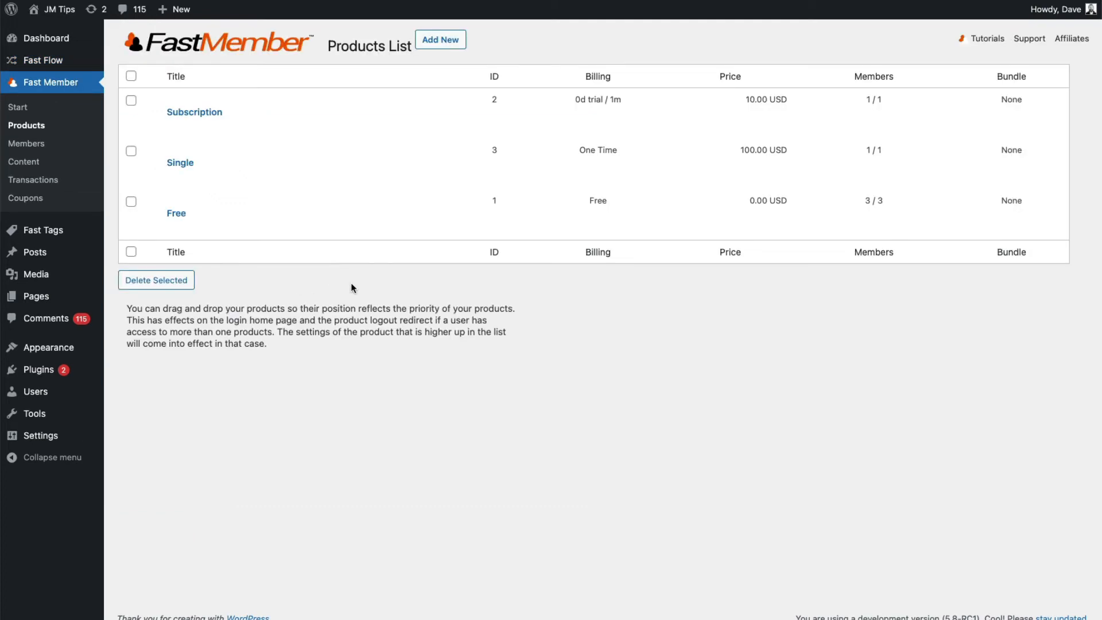
Step: Open the Free product's Content Templates and examine the Hidden Content Message
{"action": "mouse_move", "coordinate": [173, 221]}
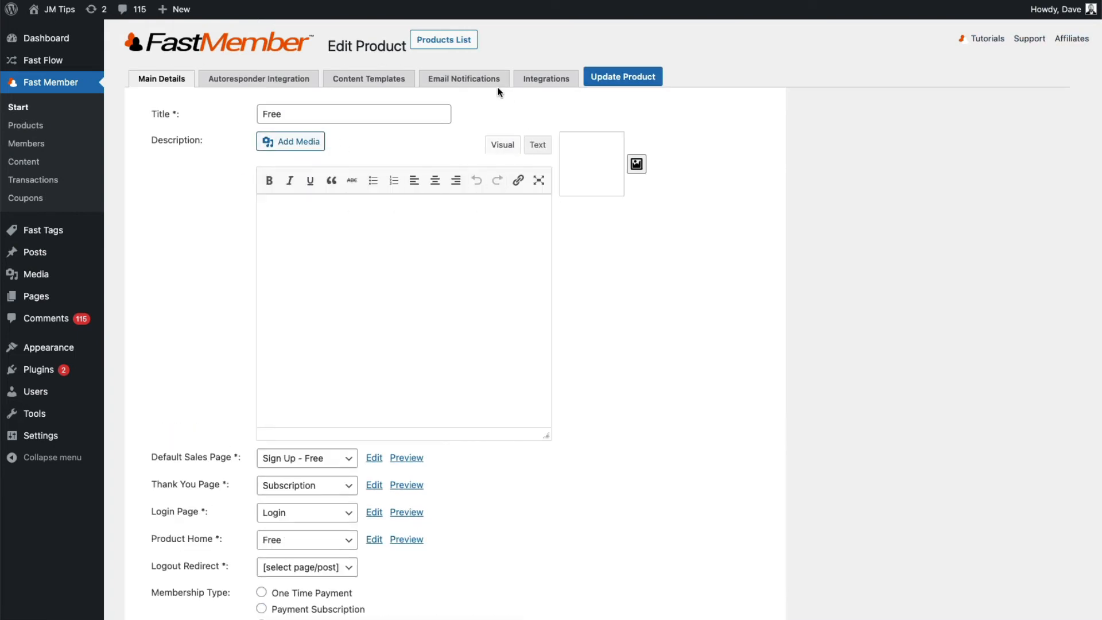
{"action": "left_click", "coordinate": [382, 85]}
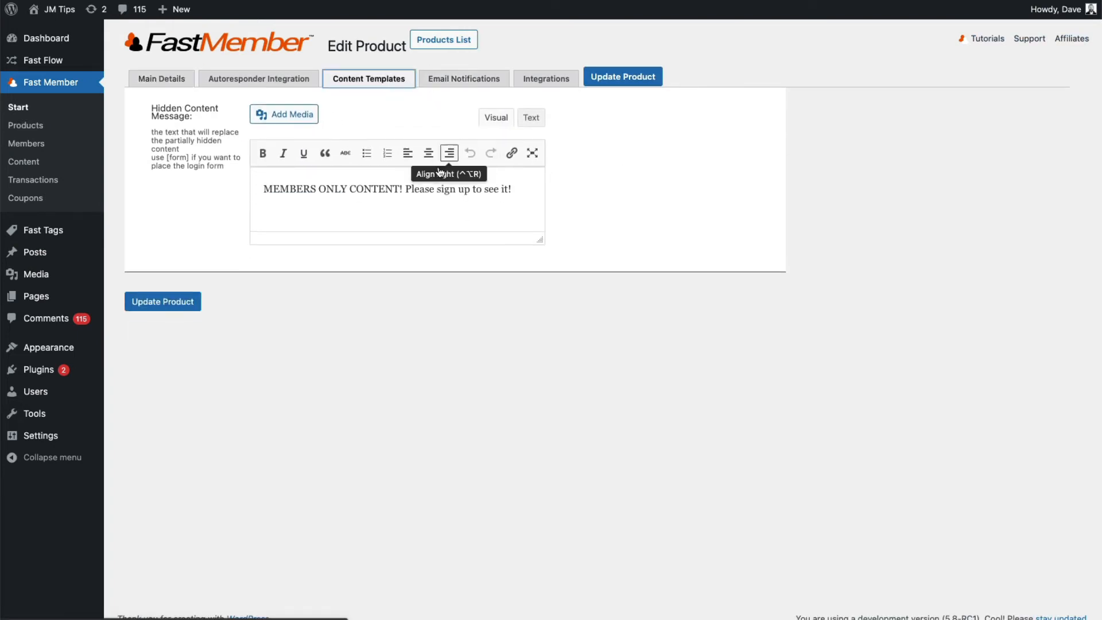
{"action": "left_click", "coordinate": [262, 187]}
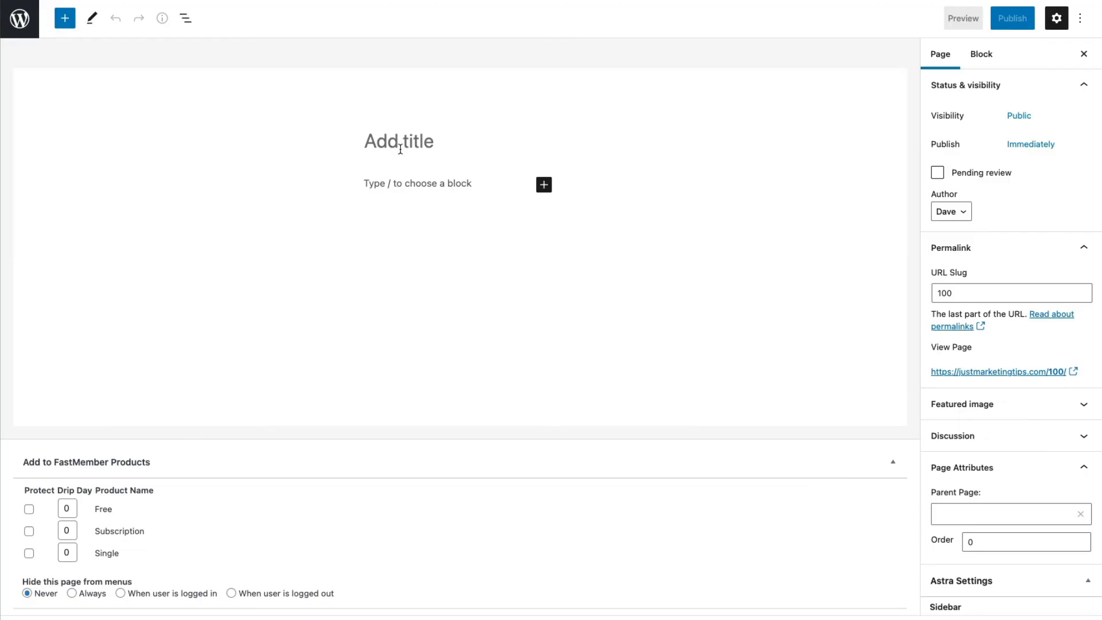
Step: Title the new page "Example" and add the paragraph "Hide this content for non members" below it
{"action": "type", "text": "Exa"}
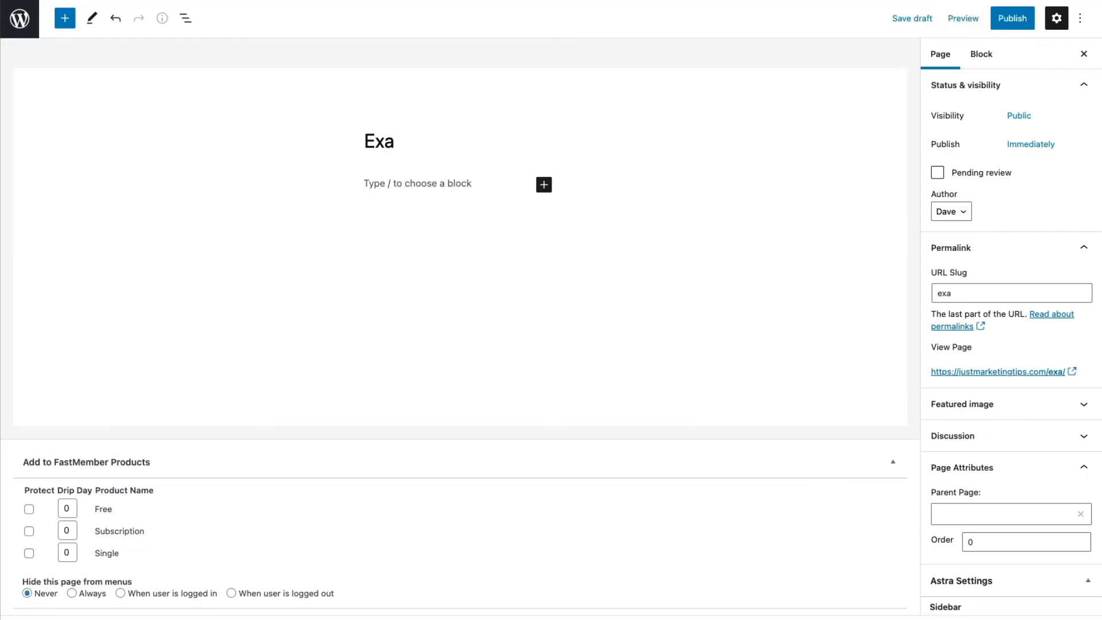
{"action": "type", "text": "mple"}
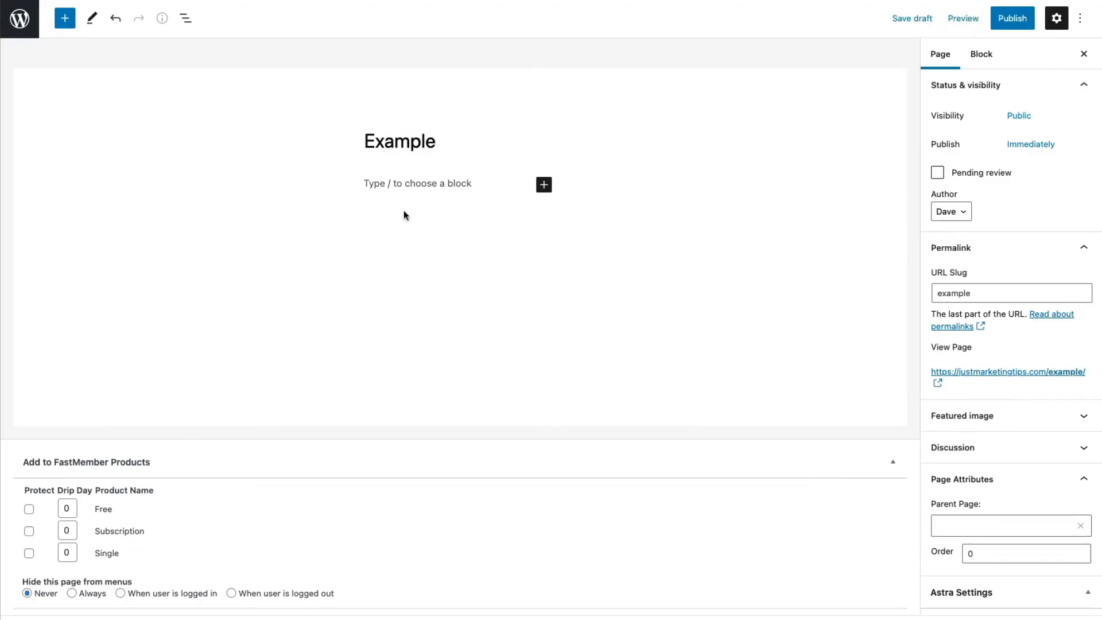
{"action": "left_click", "coordinate": [392, 180]}
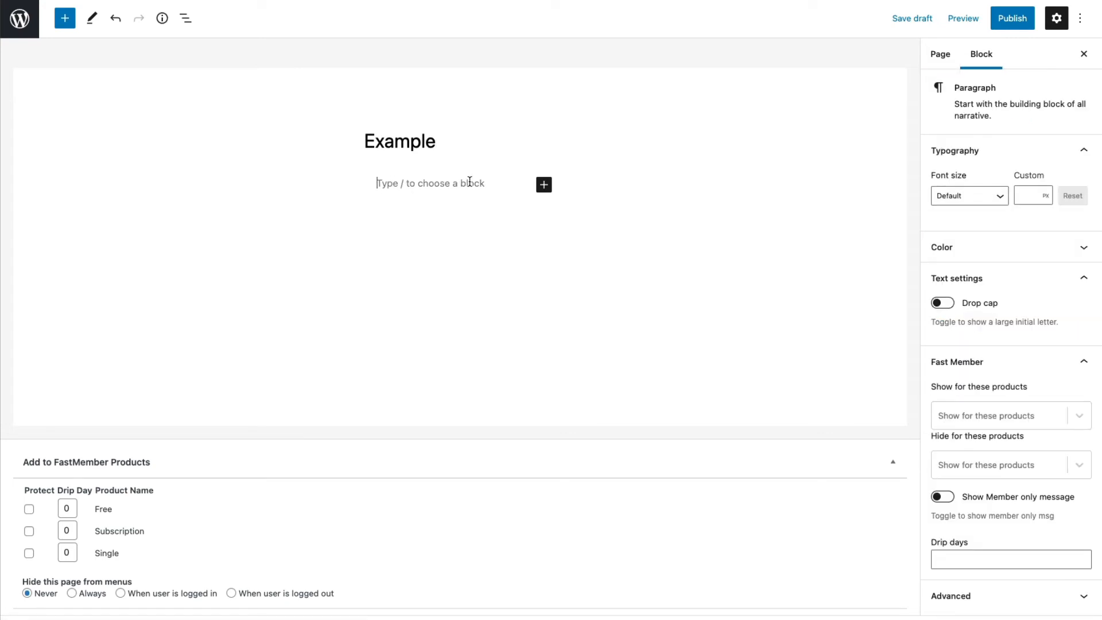
{"action": "type", "text": "Hide this c"}
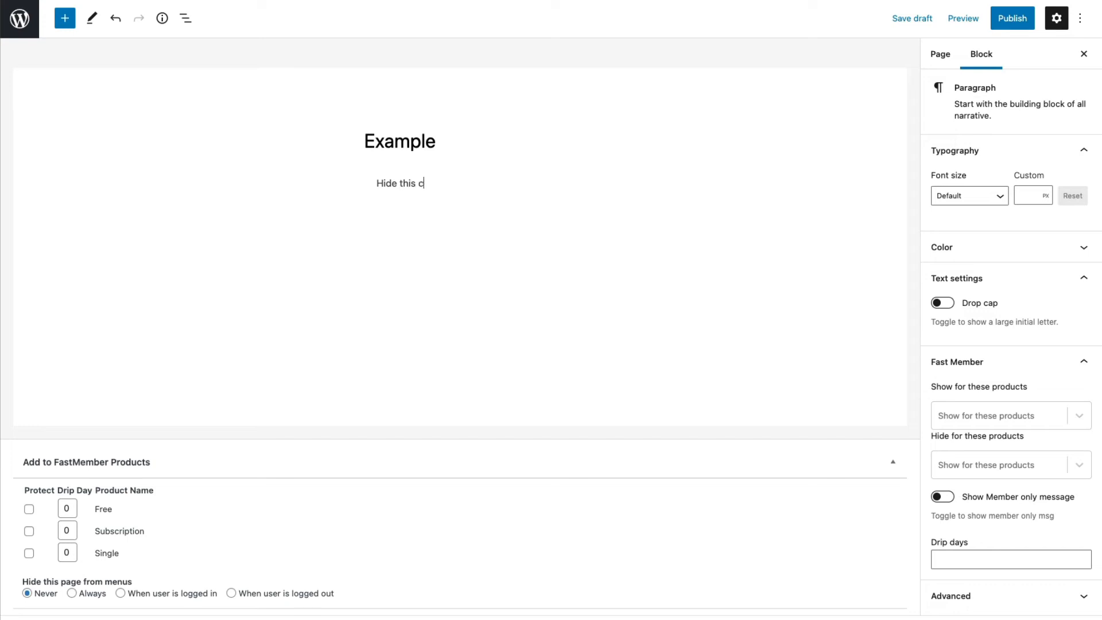
{"action": "type", "text": "ontent for non member"}
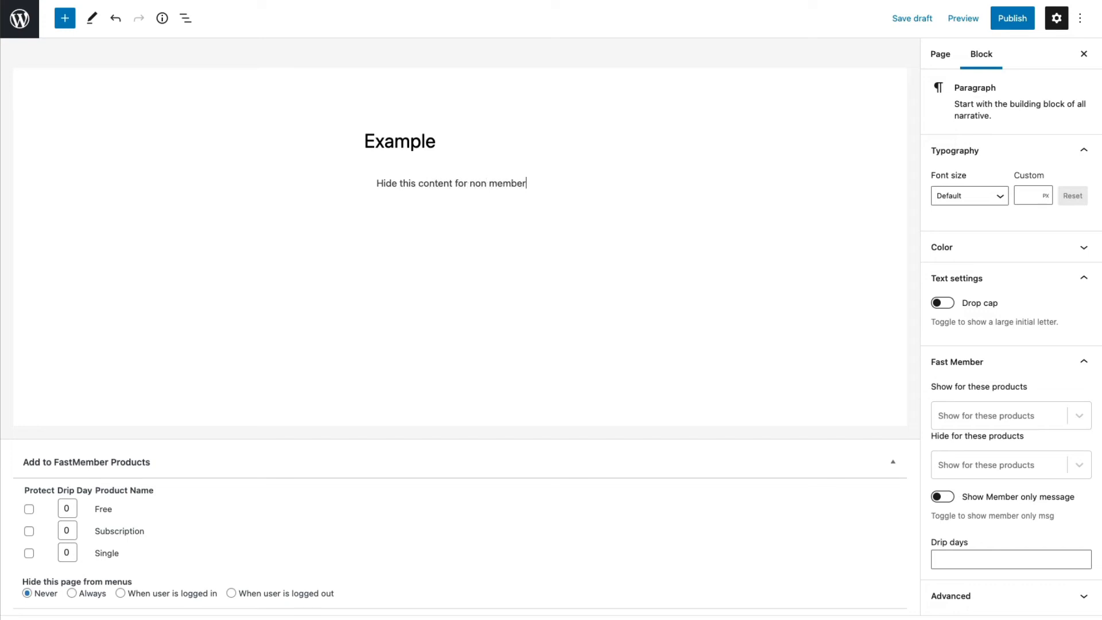
{"action": "type", "text": "s"}
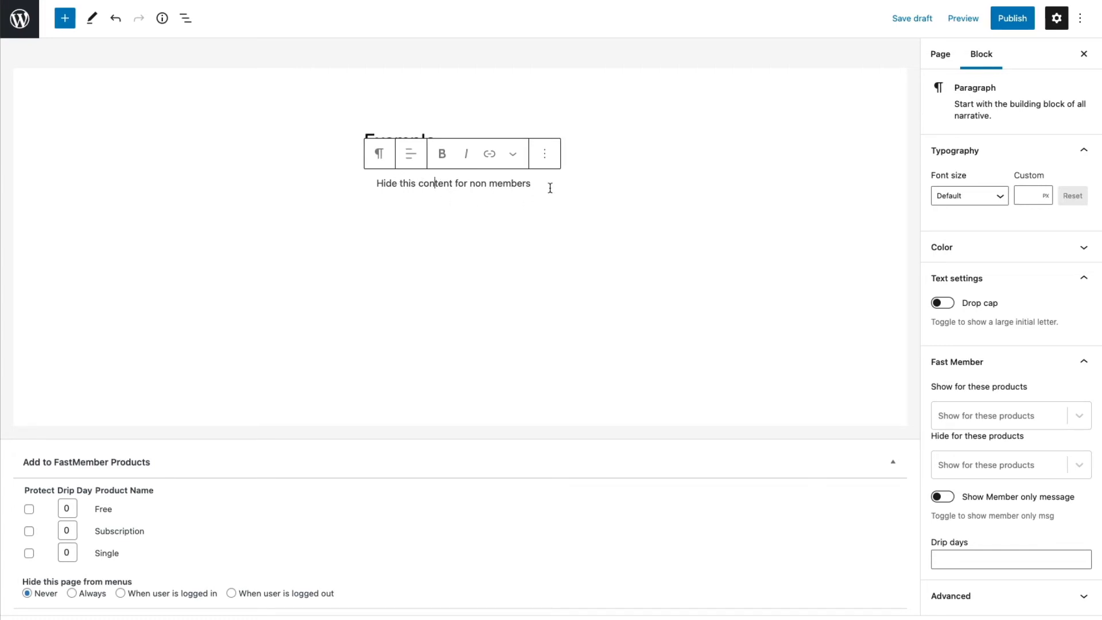
Step: Add a second paragraph reading "This content can be seen" below the first one
{"action": "key", "text": "Return"}
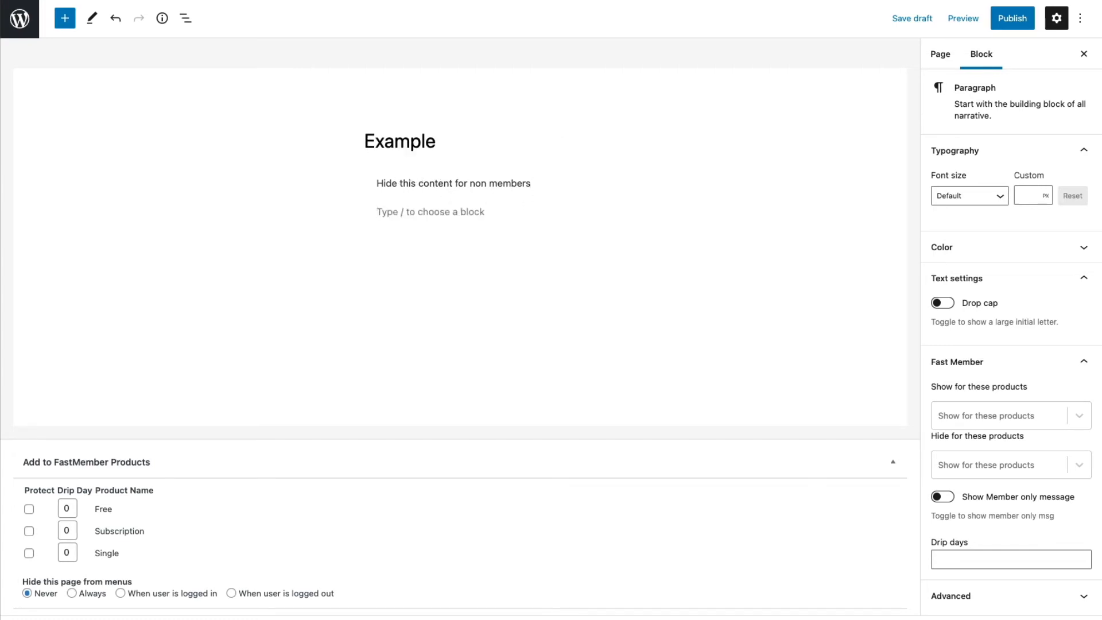
{"action": "type", "text": "This content can be seen"}
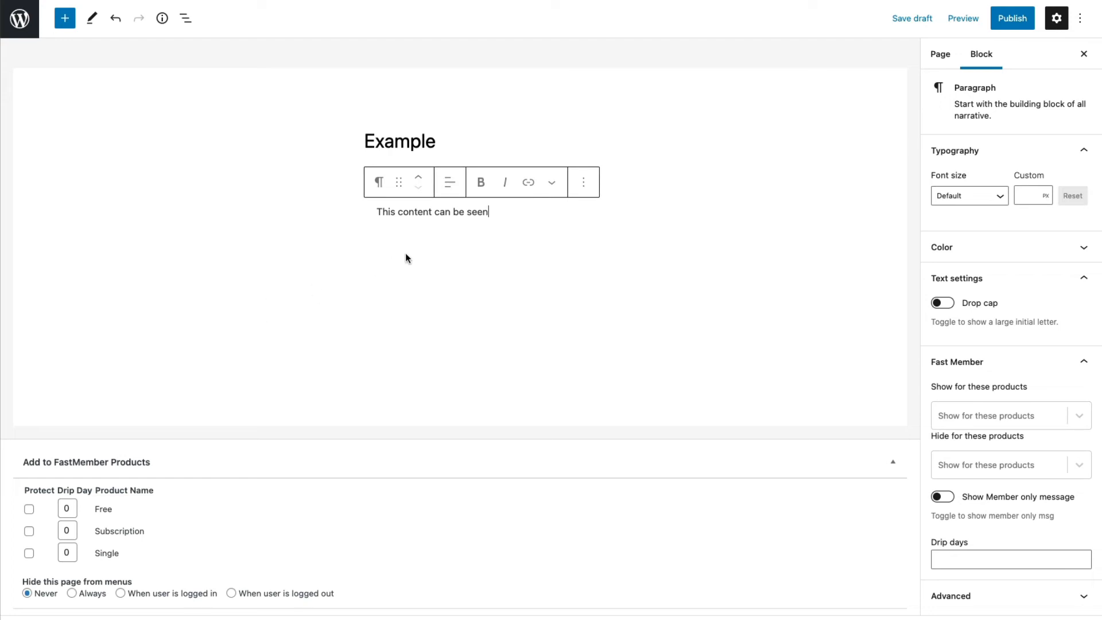
{"action": "left_click", "coordinate": [333, 197]}
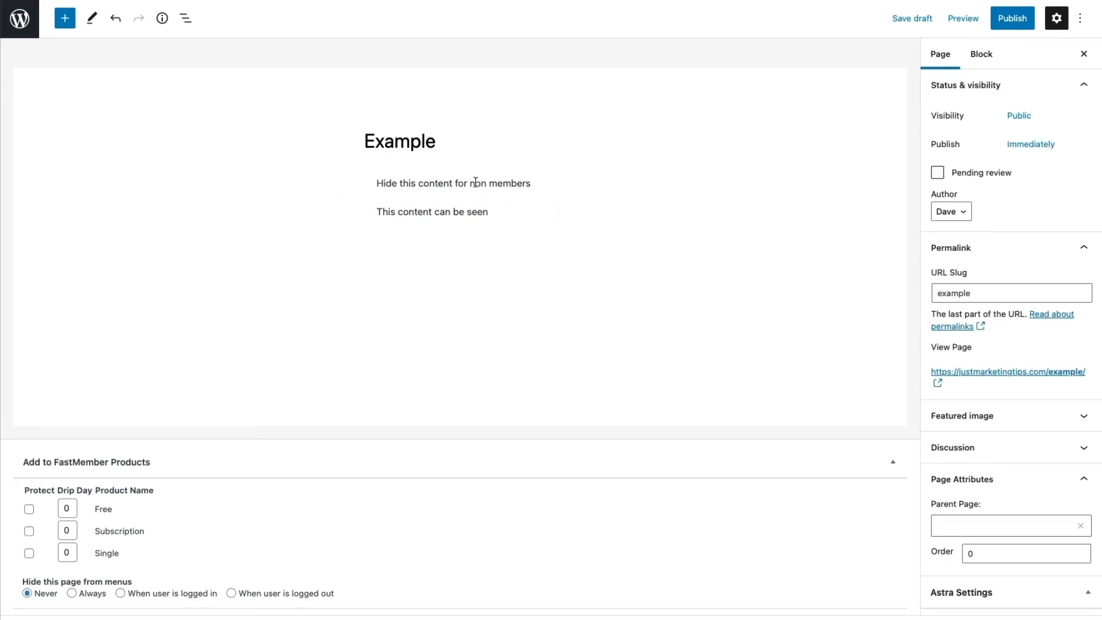
Step: Show the "Hide this content for non members" paragraph only for the Free product and enable Show Member only message
{"action": "left_click", "coordinate": [417, 183]}
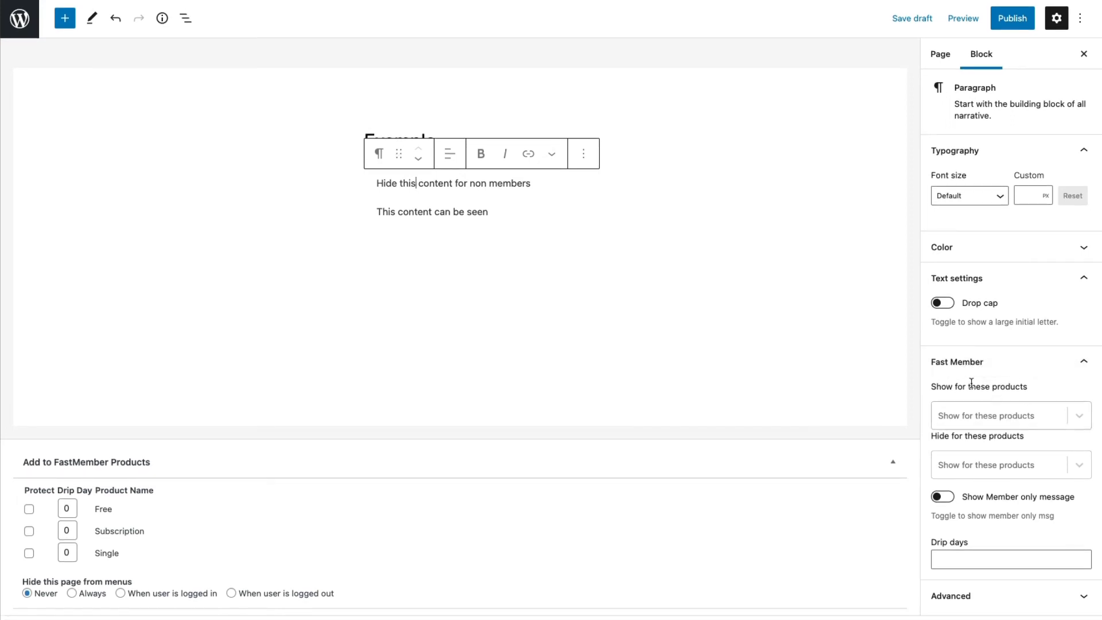
{"action": "left_click", "coordinate": [512, 213]}
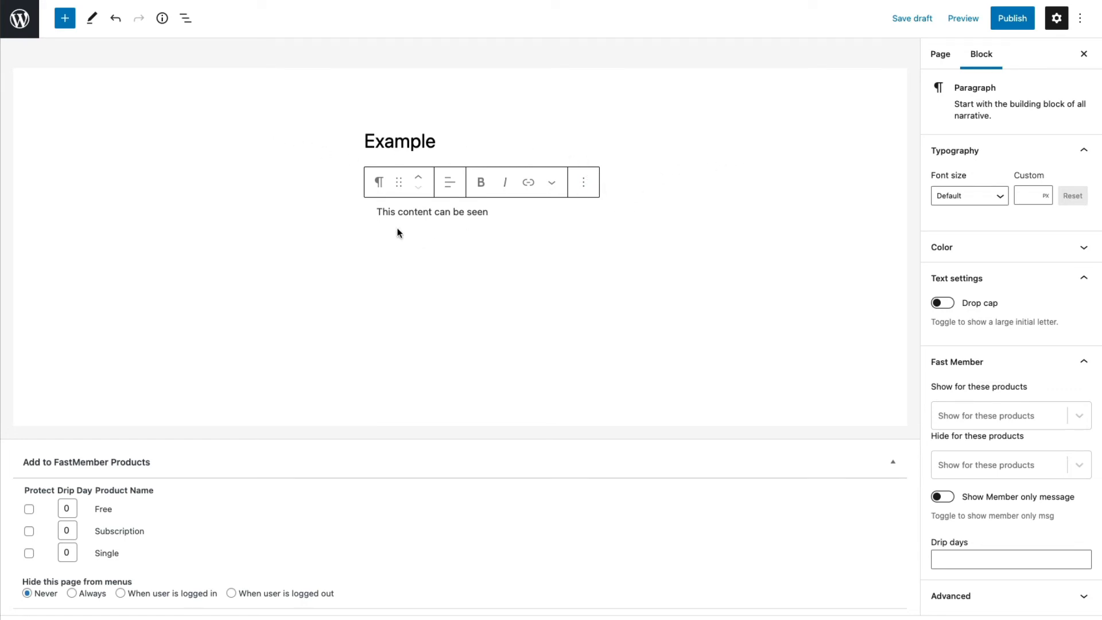
{"action": "left_click", "coordinate": [385, 143]}
{"action": "left_click", "coordinate": [430, 184]}
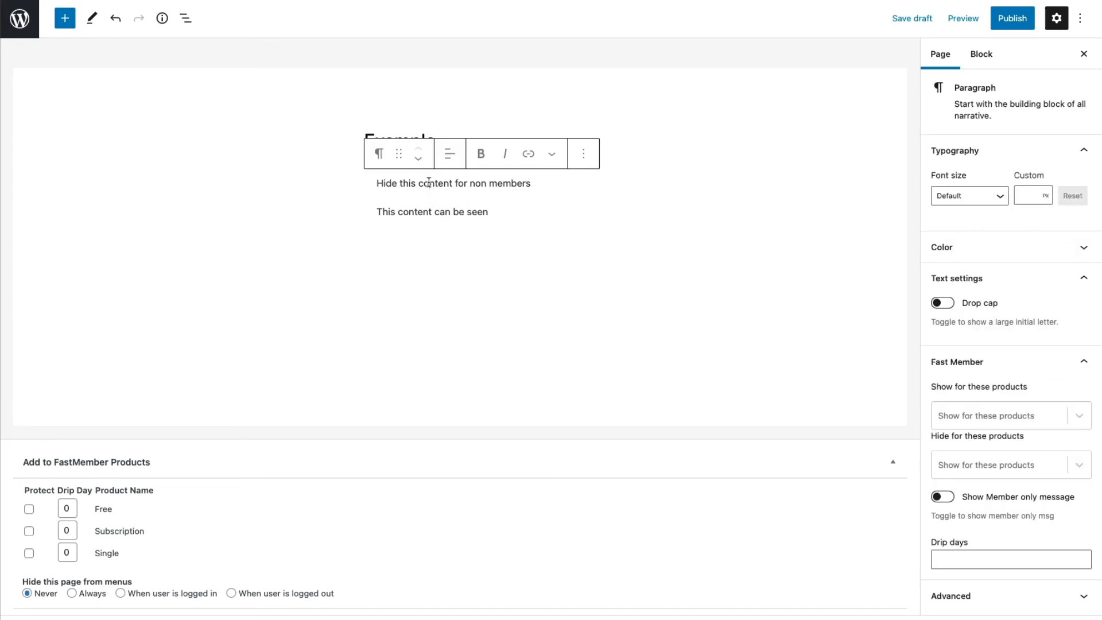
{"action": "left_click", "coordinate": [952, 414]}
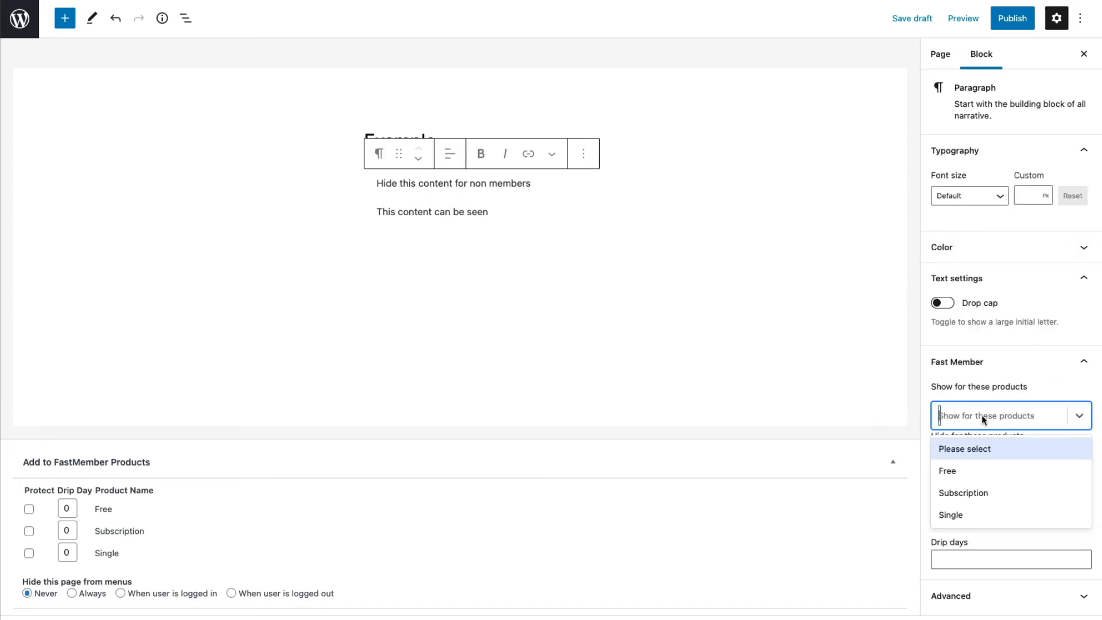
{"action": "left_click", "coordinate": [955, 470]}
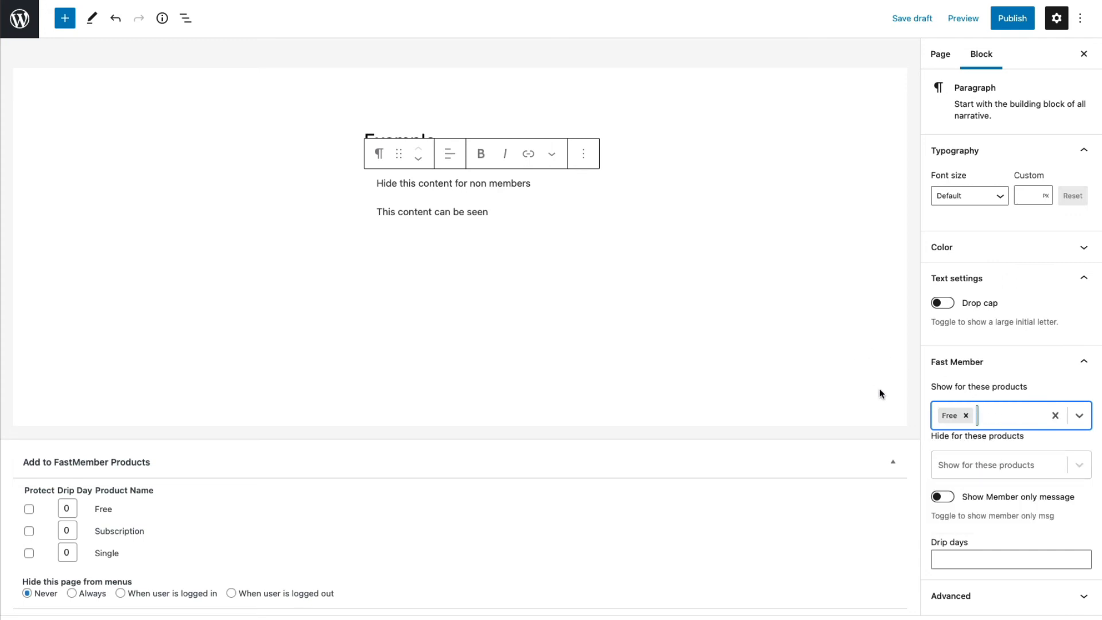
{"action": "left_click", "coordinate": [944, 498]}
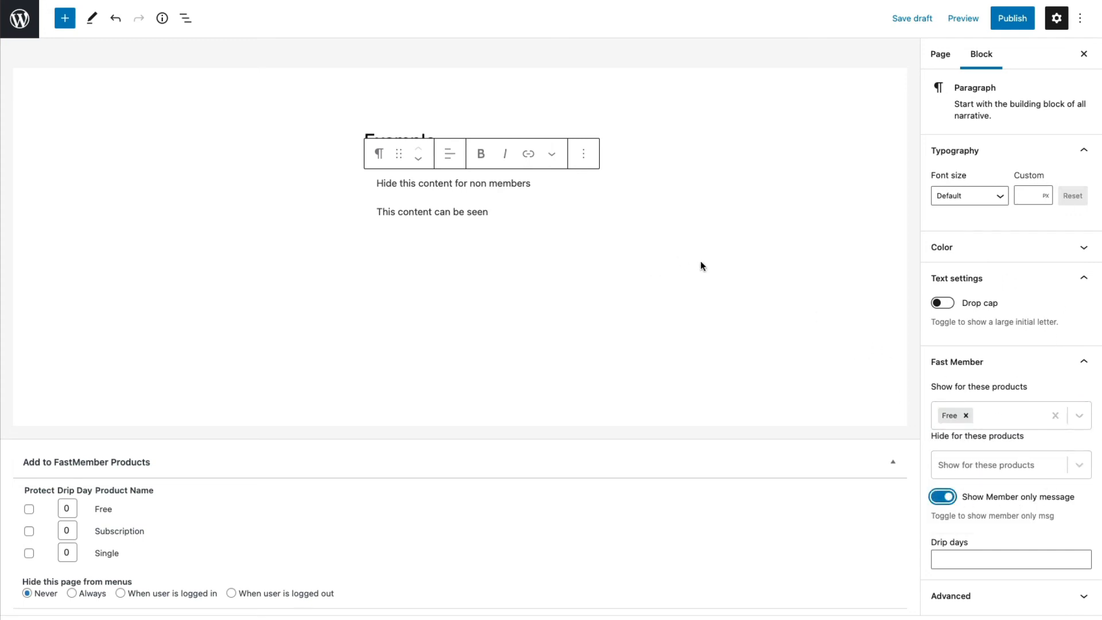
Step: Check the Free product's Hidden Content Message on the already open Edit Product page
{"action": "mouse_move", "coordinate": [4, 83]}
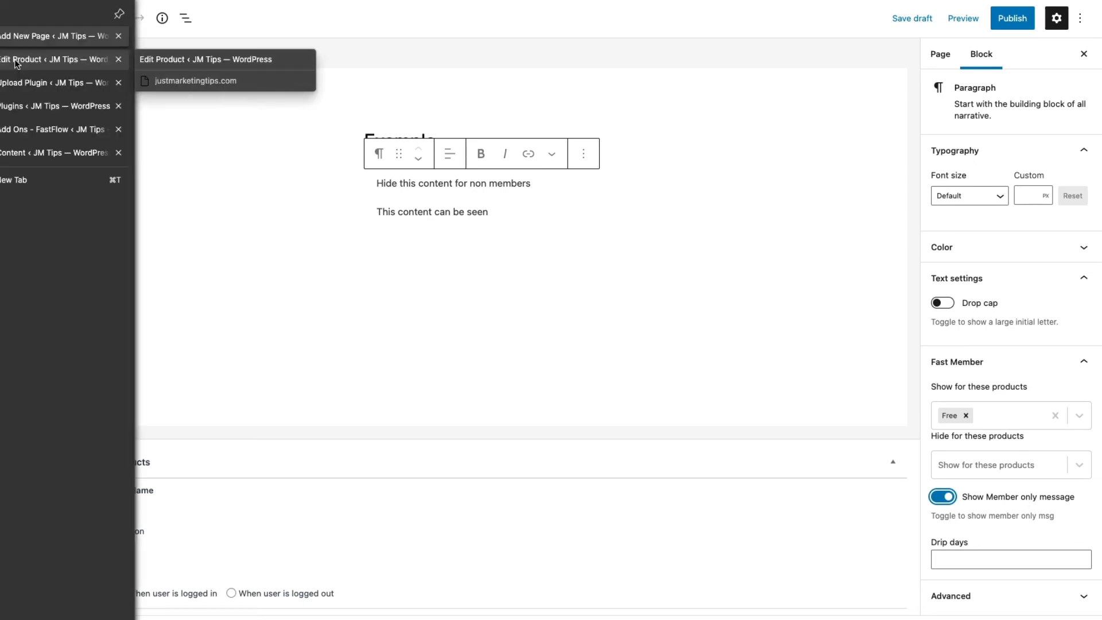
{"action": "left_click", "coordinate": [14, 59]}
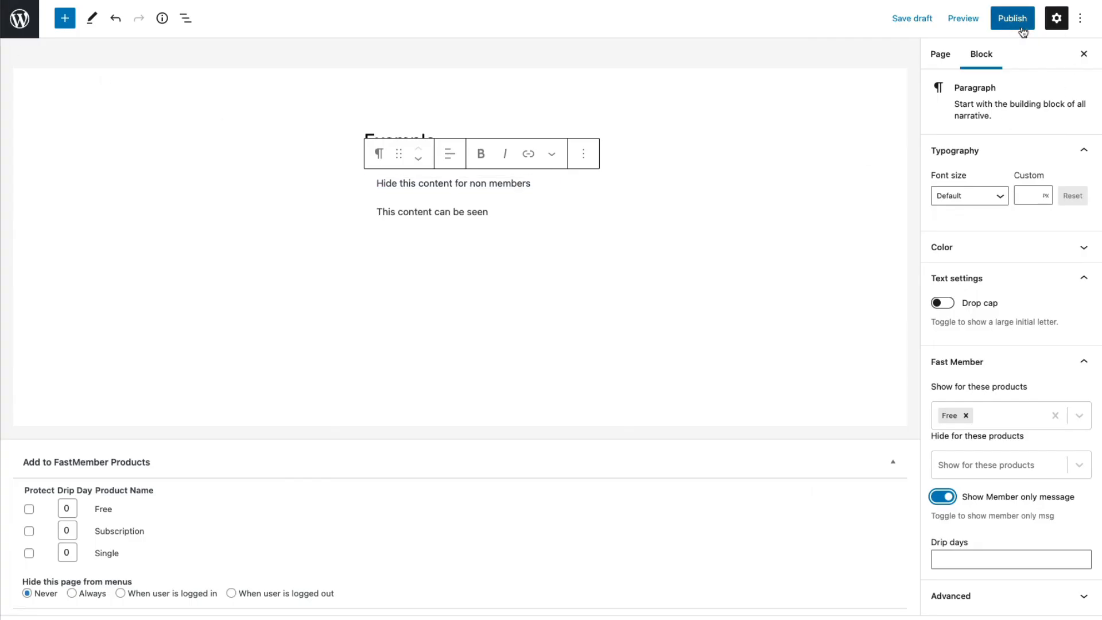
Step: Publish the Example page and open the live page in an InPrivate window
{"action": "left_click", "coordinate": [1013, 22]}
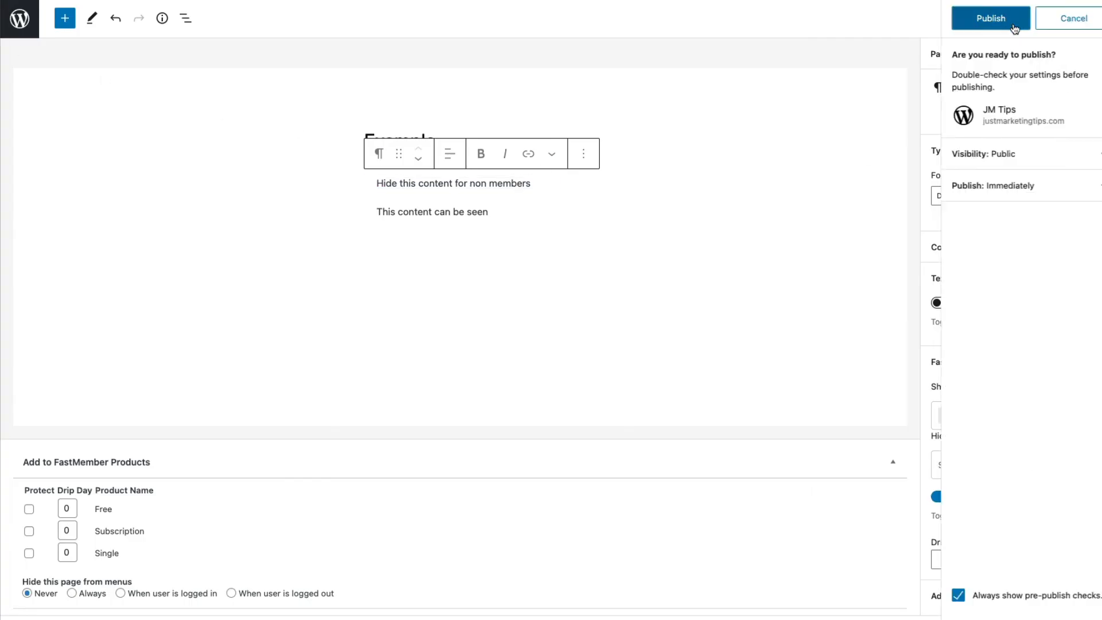
{"action": "left_click", "coordinate": [964, 26]}
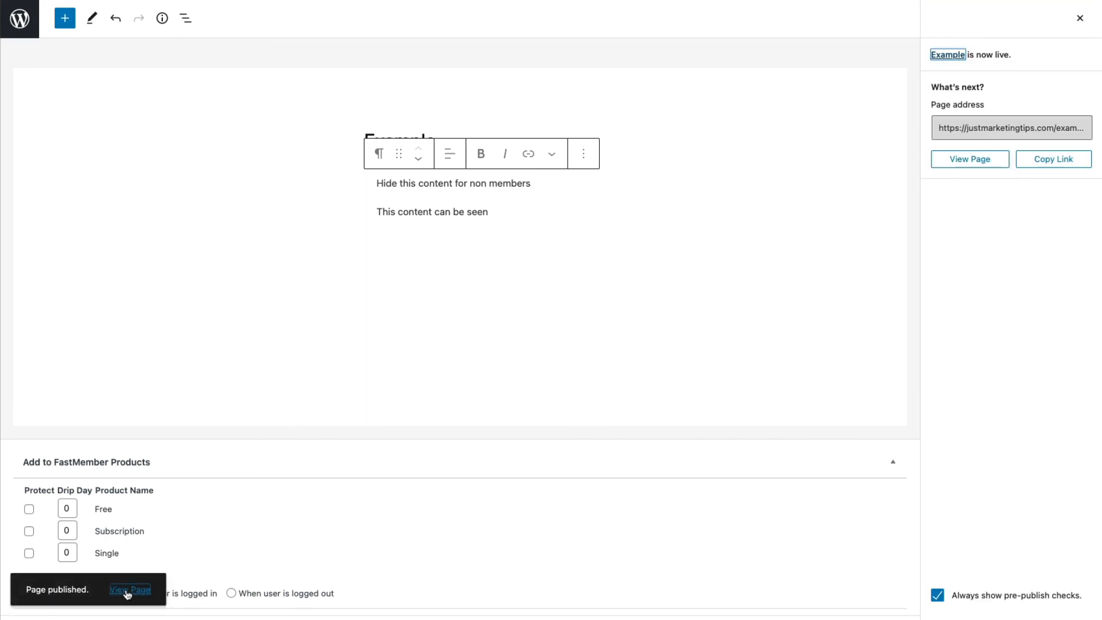
{"action": "right_click", "coordinate": [128, 592]}
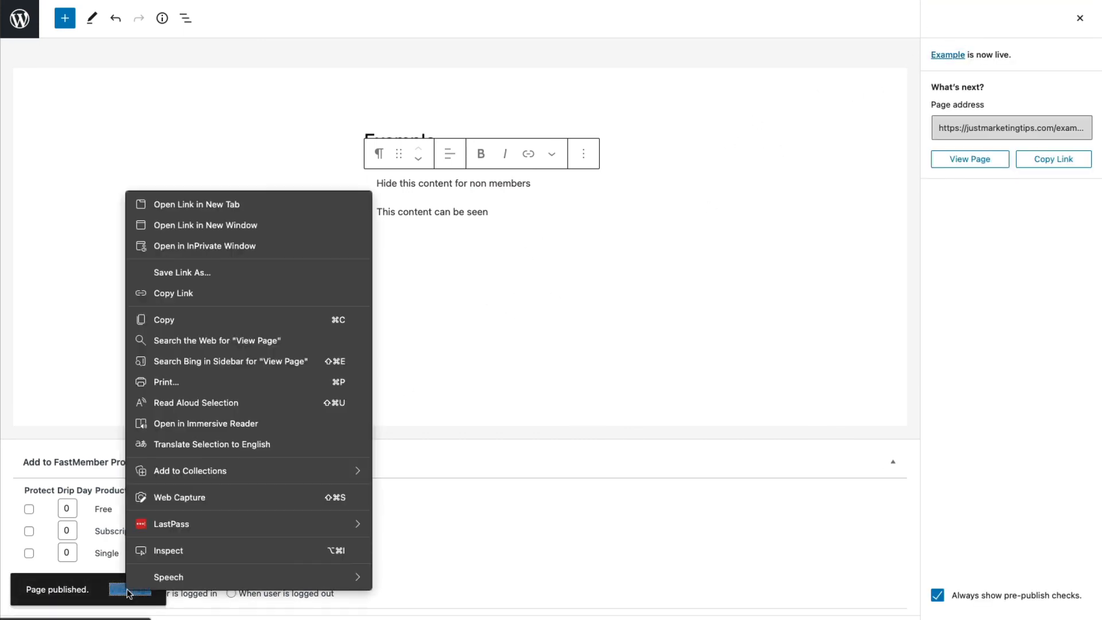
{"action": "left_click", "coordinate": [208, 247]}
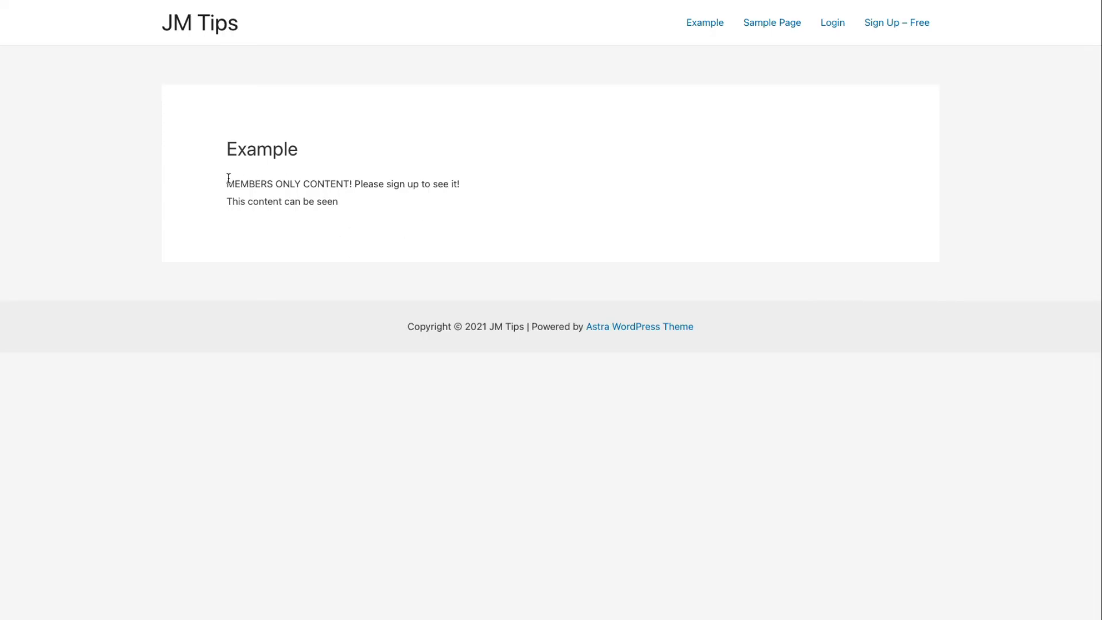
Step: Examine how the restricted and the unrestricted paragraph appear to a visitor who is not logged in
{"action": "left_click_drag", "start_coordinate": [227, 183], "coordinate": [465, 186]}
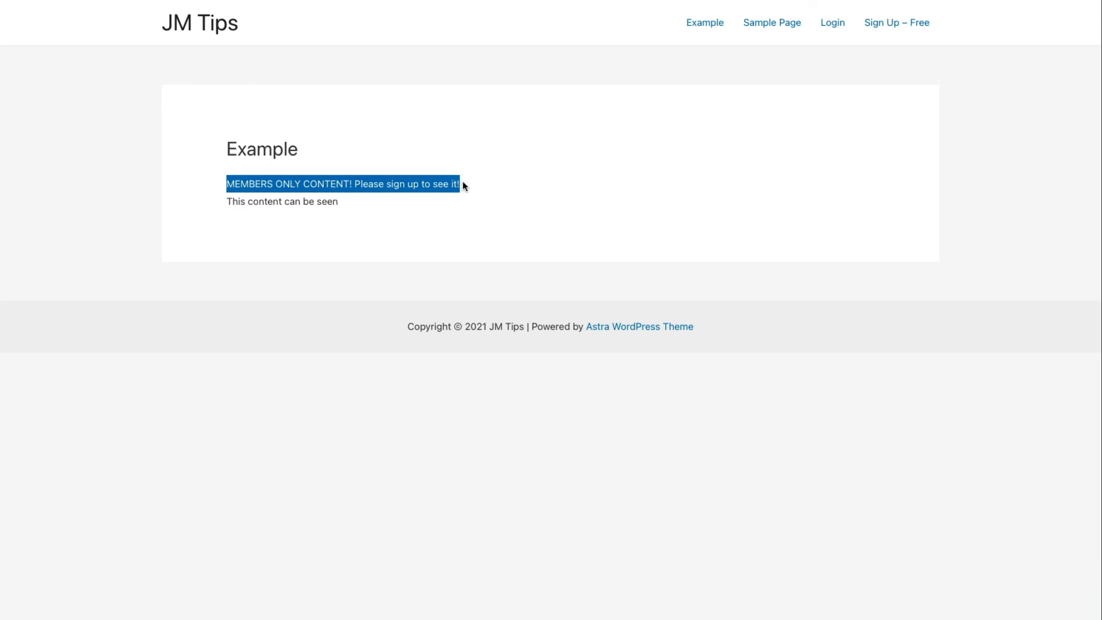
{"action": "left_click_drag", "start_coordinate": [227, 202], "coordinate": [345, 206]}
{"action": "left_click", "coordinate": [370, 206]}
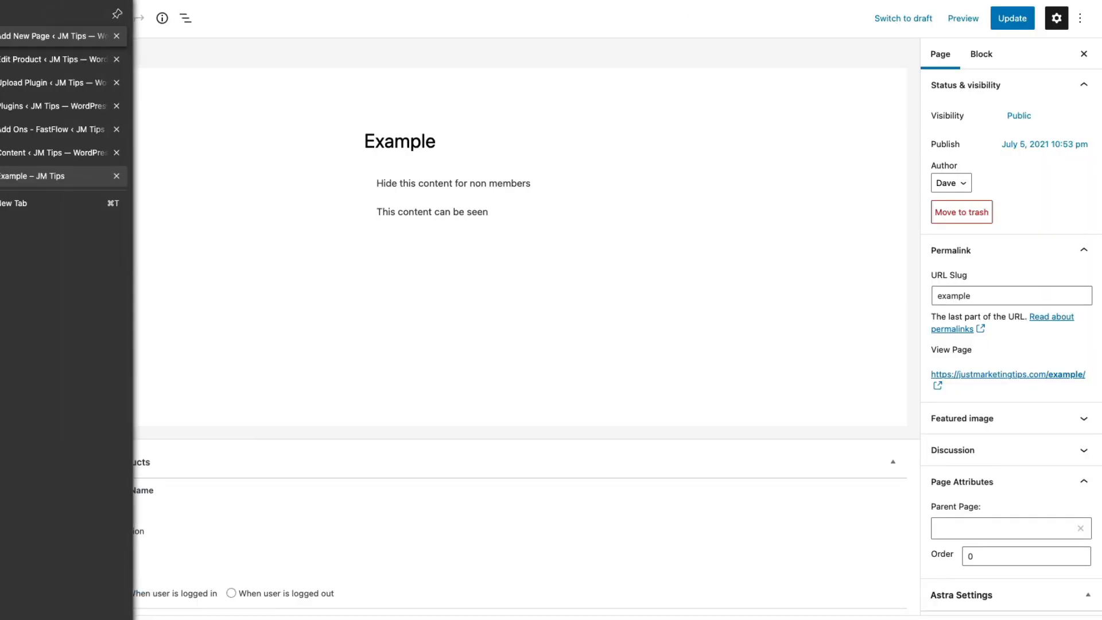
Step: View the live Example page in the regular browser window, and review the Fast Member settings of the page's first paragraph in the editor
{"action": "left_click", "coordinate": [34, 175]}
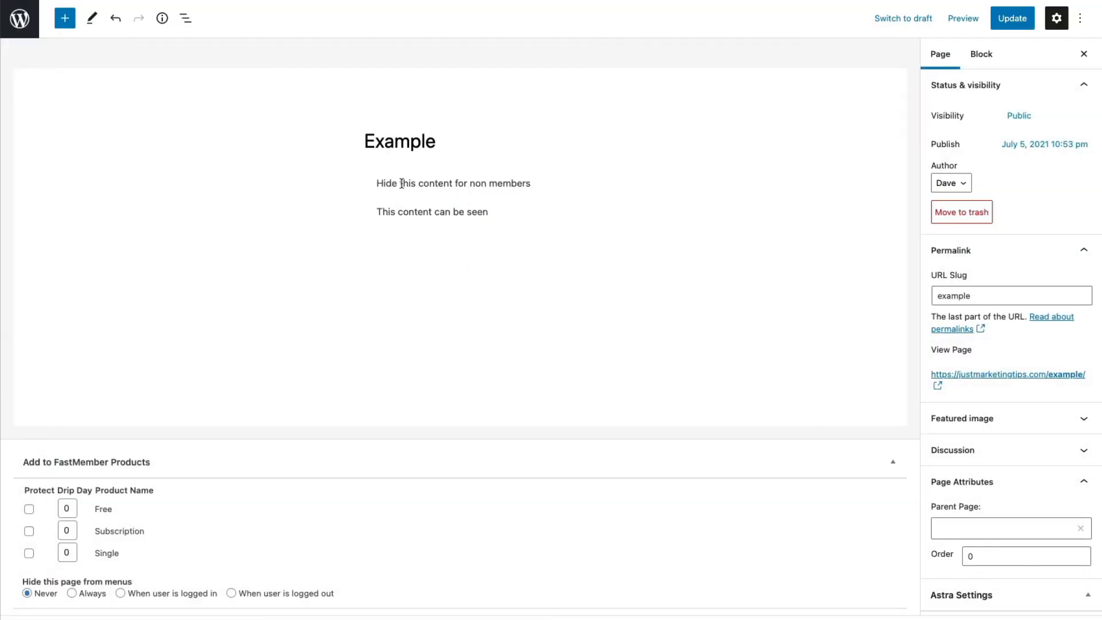
{"action": "left_click", "coordinate": [402, 183]}
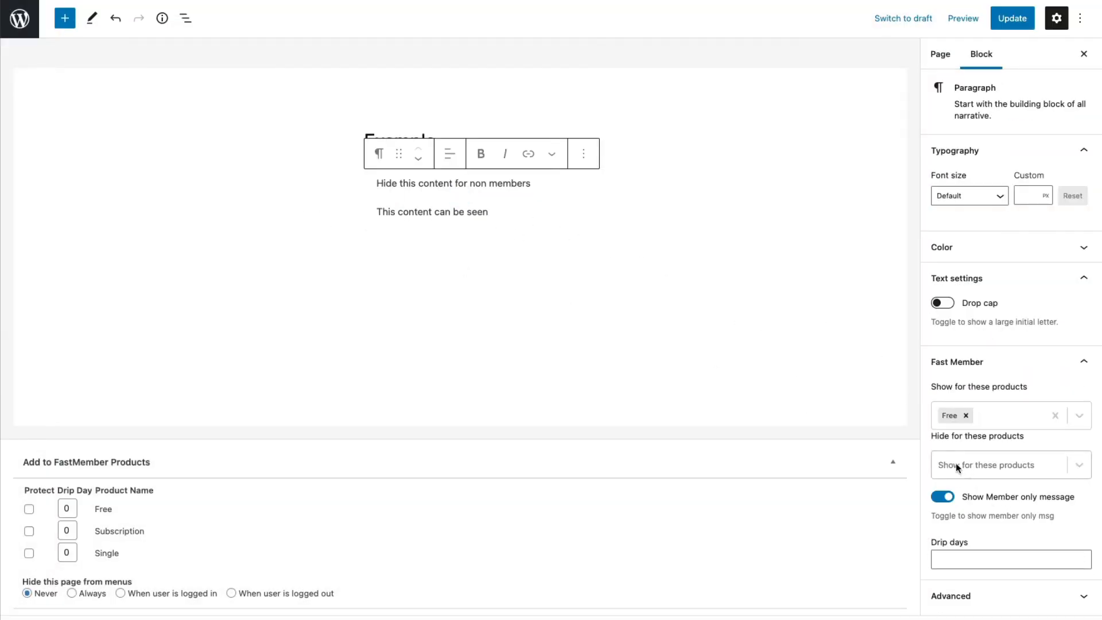